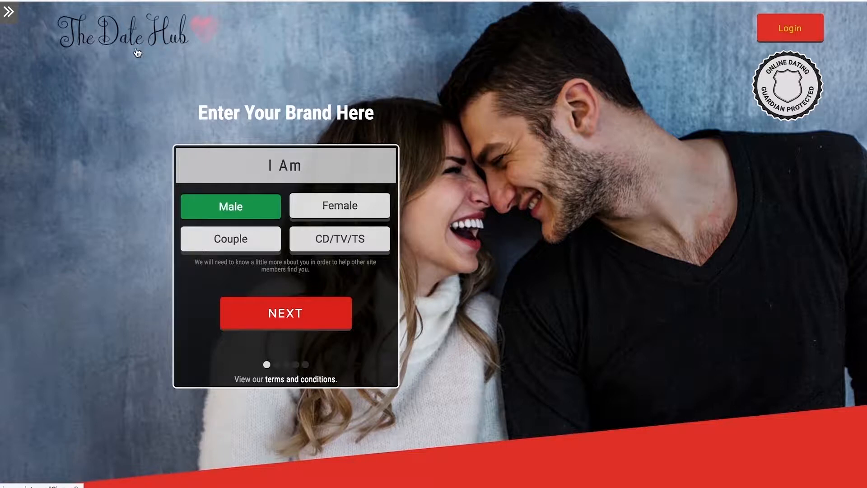
Look over the landing page's sections and open its design editor.
scroll(440, 130, "down", 20)
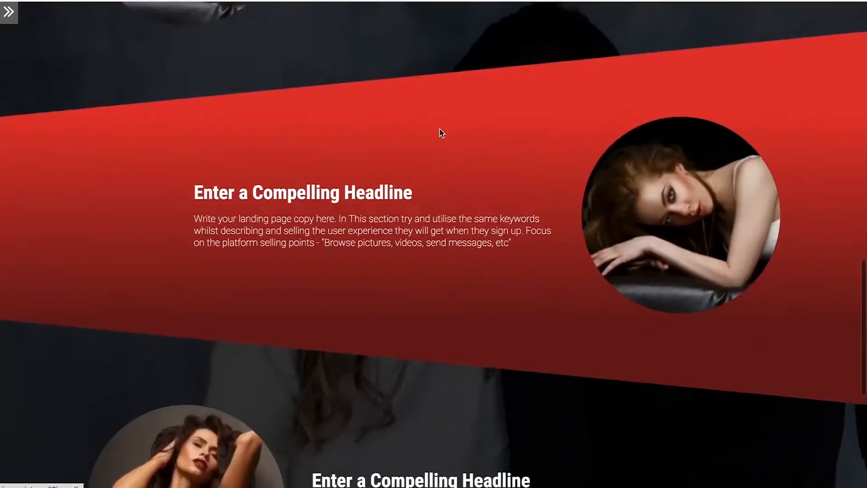
scroll(441, 132, "up", 20)
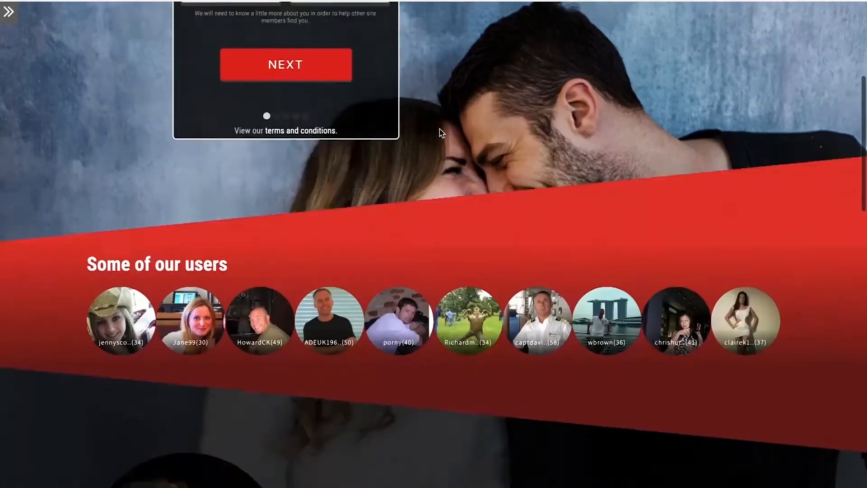
scroll(144, 26, "up", 4)
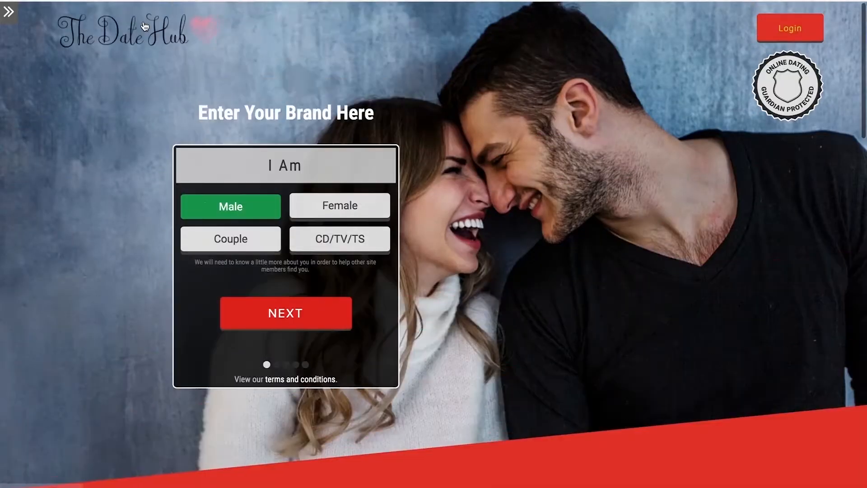
left_click(9, 13)
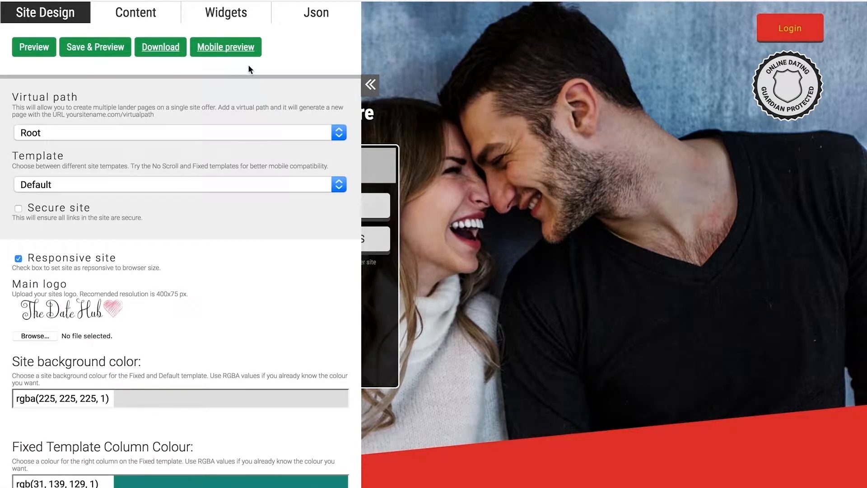
Check the available virtual path and template choices without changing the Root path or Default template.
left_click(339, 133)
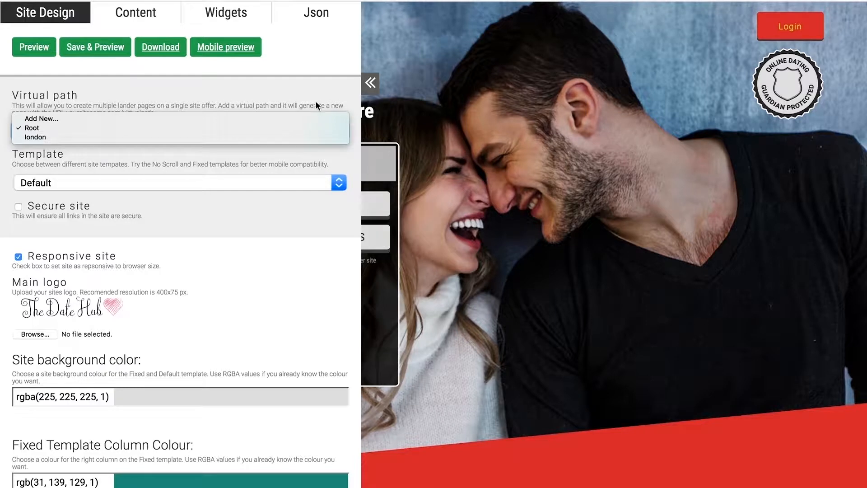
scroll(58, 152, "down", 1)
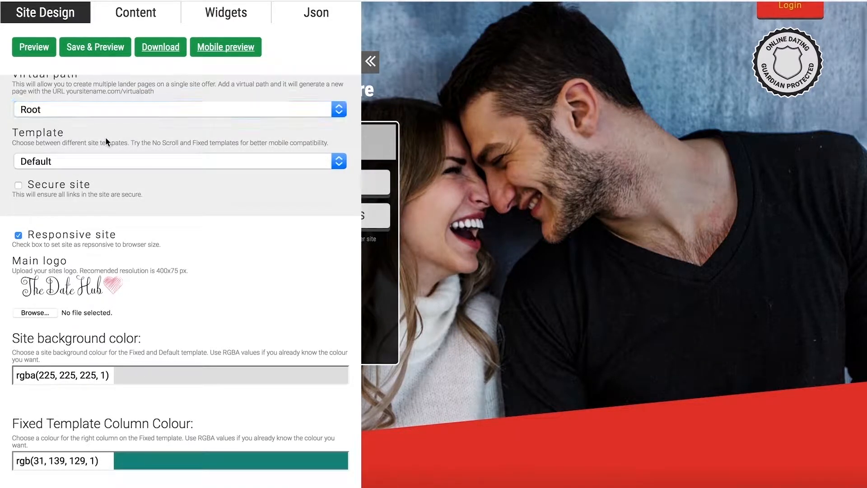
scroll(106, 140, "down", 1)
scroll(104, 137, "down", 1)
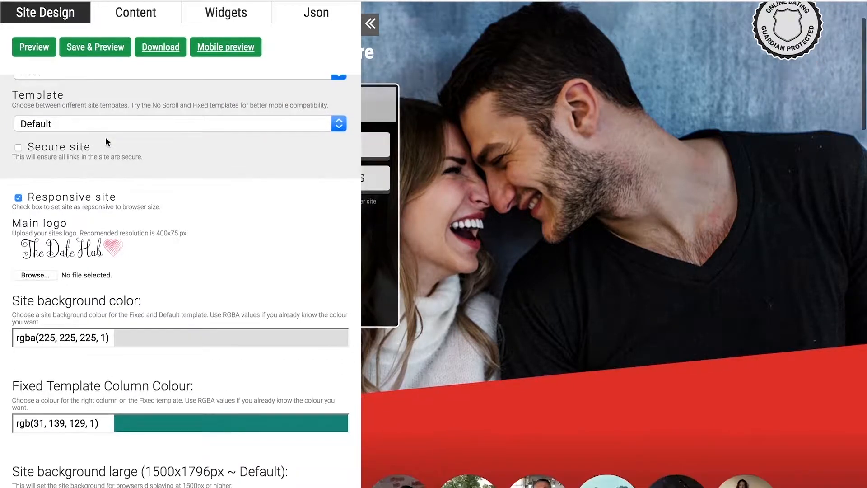
left_click(339, 124)
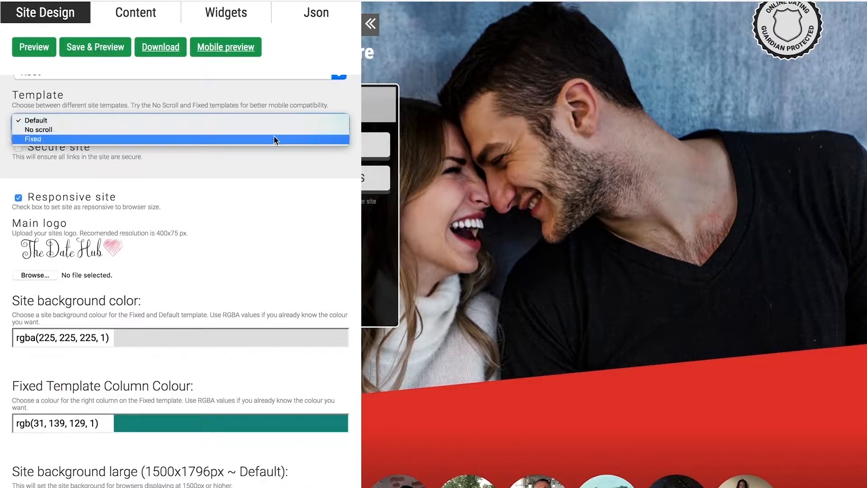
left_click(254, 172)
Enable the Secure site option so that all links in the site are secure.
scroll(252, 171, "down", 1)
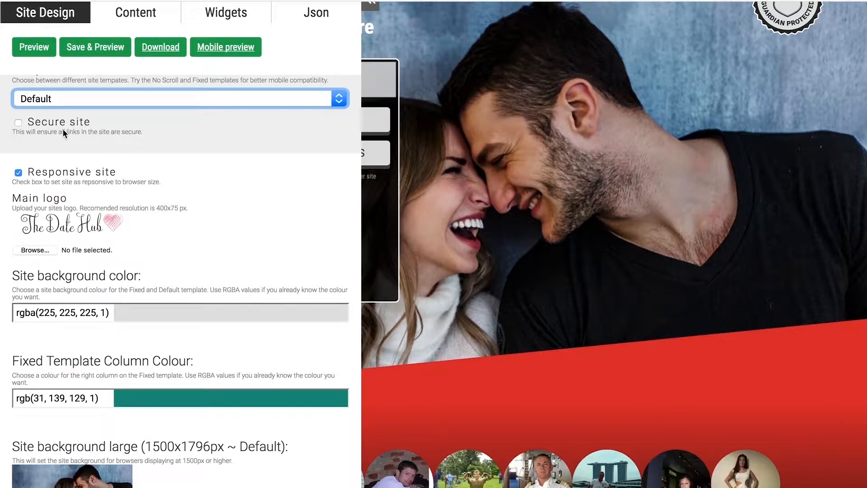
left_click(18, 123)
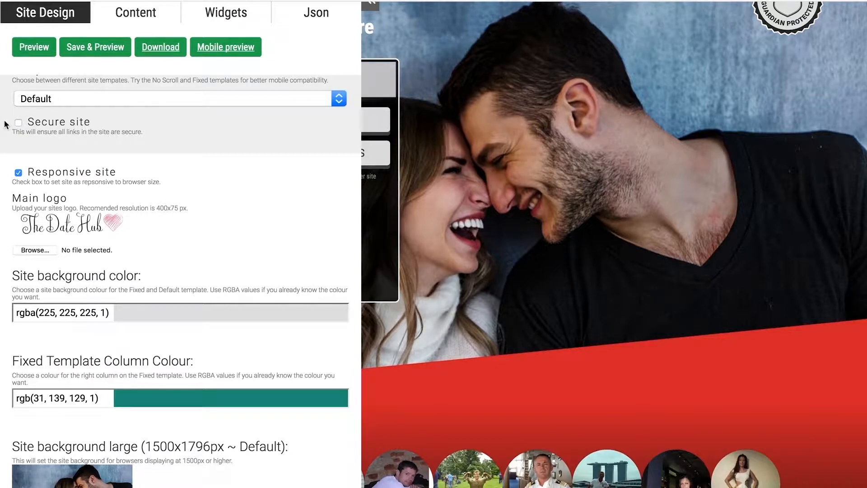
left_click(18, 122)
scroll(280, 154, "down", 1)
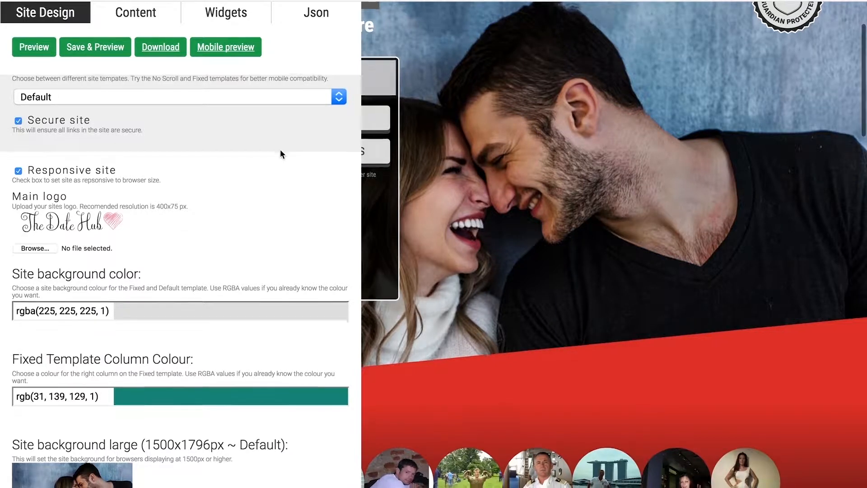
scroll(280, 154, "down", 2)
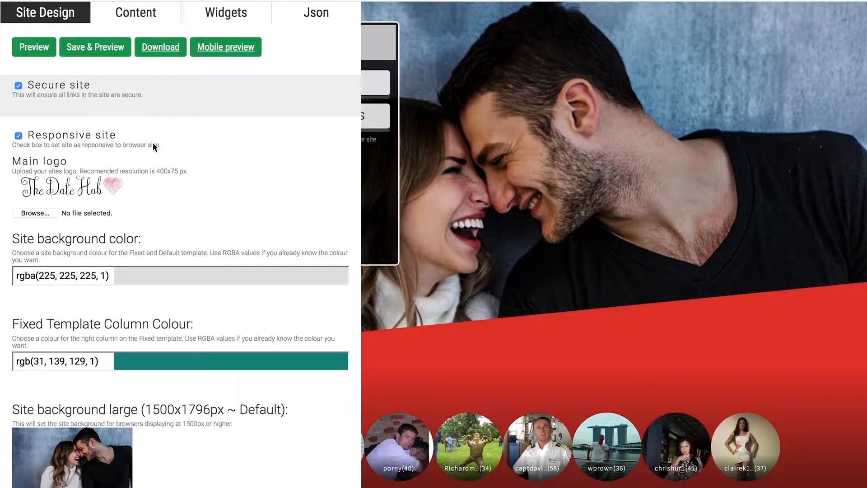
scroll(153, 142, "down", 1)
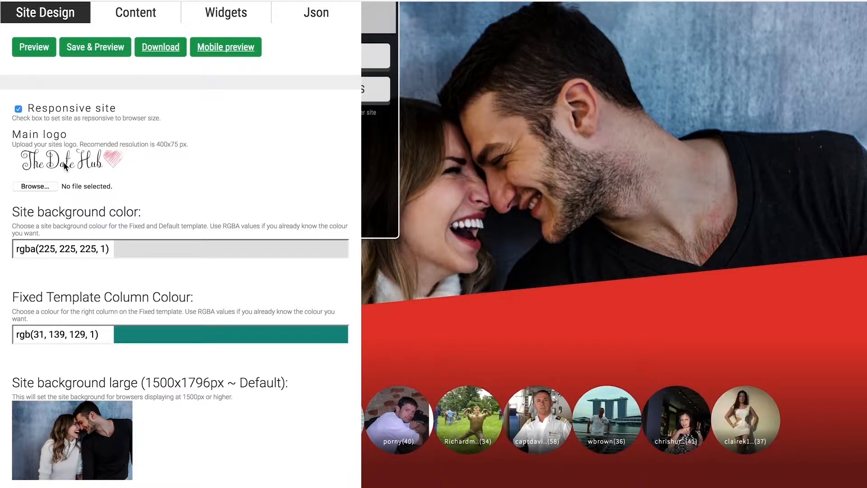
left_click(40, 186)
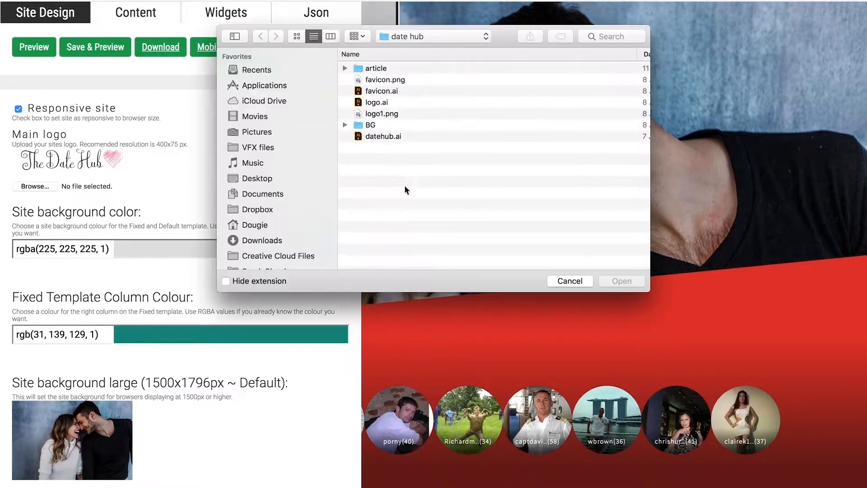
left_click(570, 282)
Set the site background color to fully opaque white, rgba(255,255,255,1).
scroll(249, 164, "down", 2)
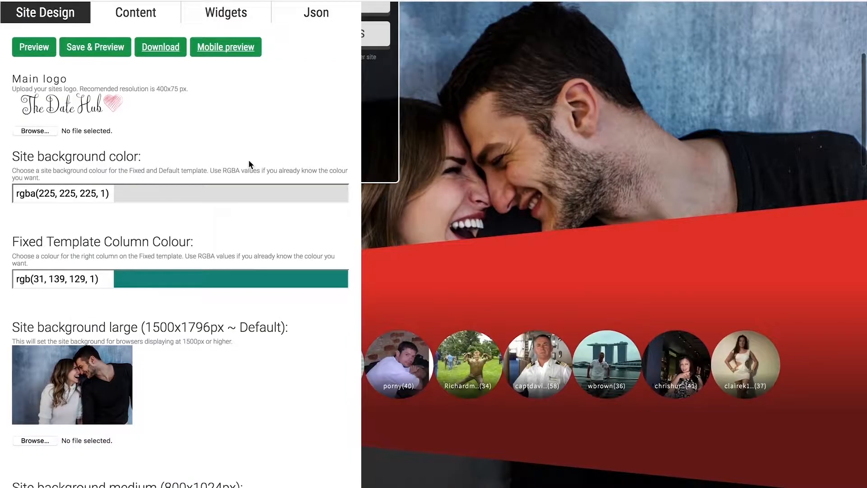
left_click(124, 192)
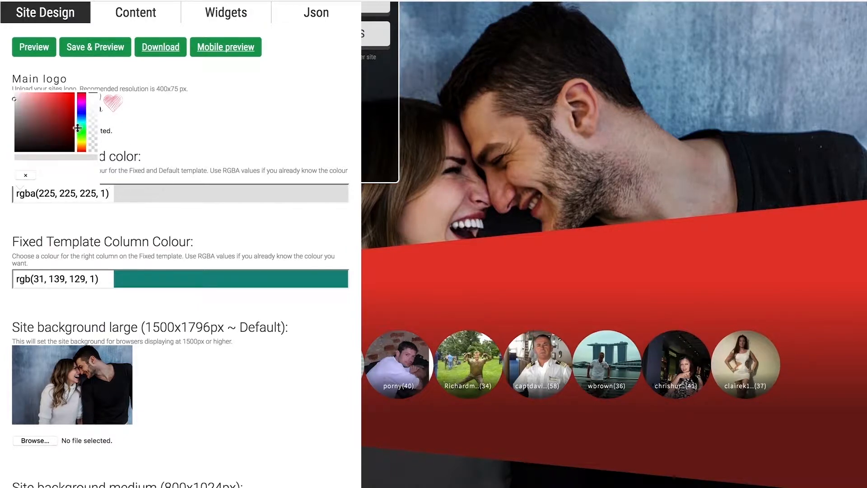
left_click_drag(61, 123, 9, 82)
left_click(186, 119)
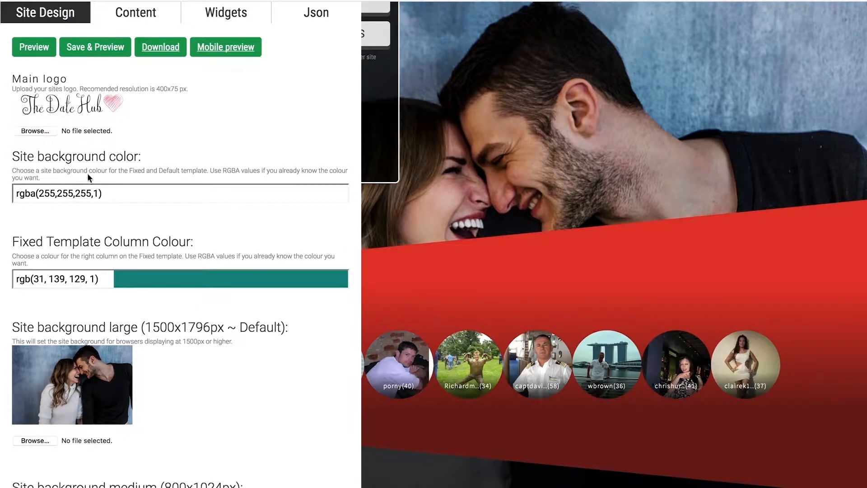
left_click(154, 197)
mouse_move(98, 193)
left_mouse_down()
mouse_move(19, 192)
mouse_move(127, 198)
mouse_move(3, 192)
left_mouse_up()
mouse_move(27, 110)
left_mouse_down()
mouse_move(23, 90)
mouse_move(1, 89)
left_mouse_up()
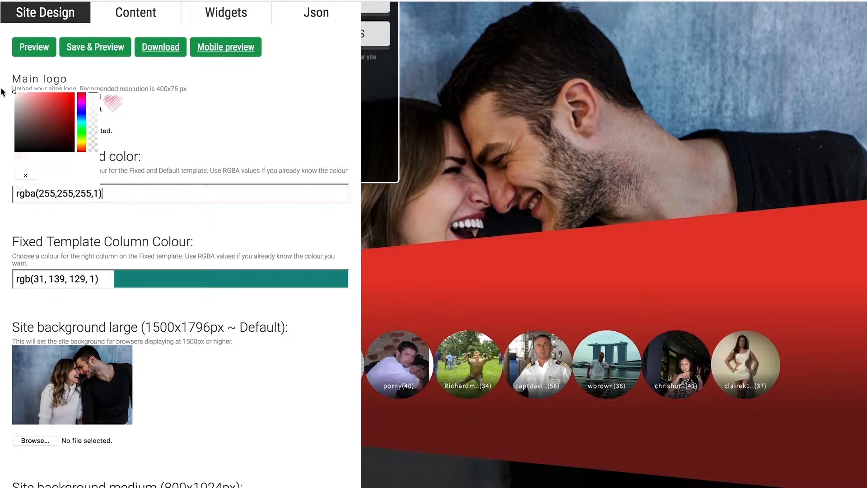
mouse_move(92, 108)
left_mouse_down()
mouse_move(92, 143)
mouse_move(93, 94)
left_mouse_up()
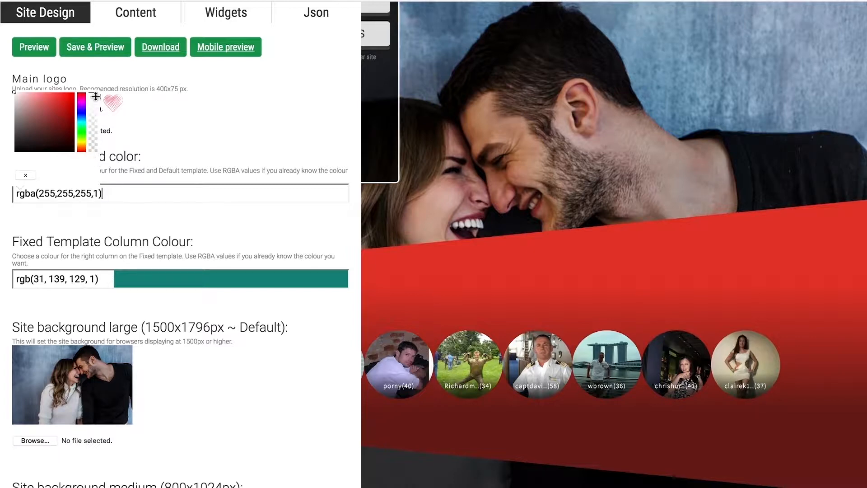
left_click(99, 195)
left_click(116, 202)
Upload 1500.jpg from the BG folder as the large site background.
scroll(116, 206, "down", 2)
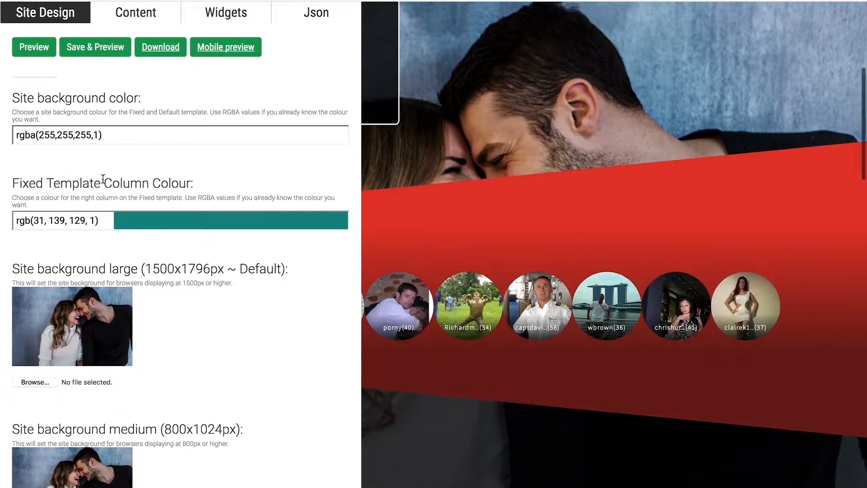
scroll(204, 206, "down", 3)
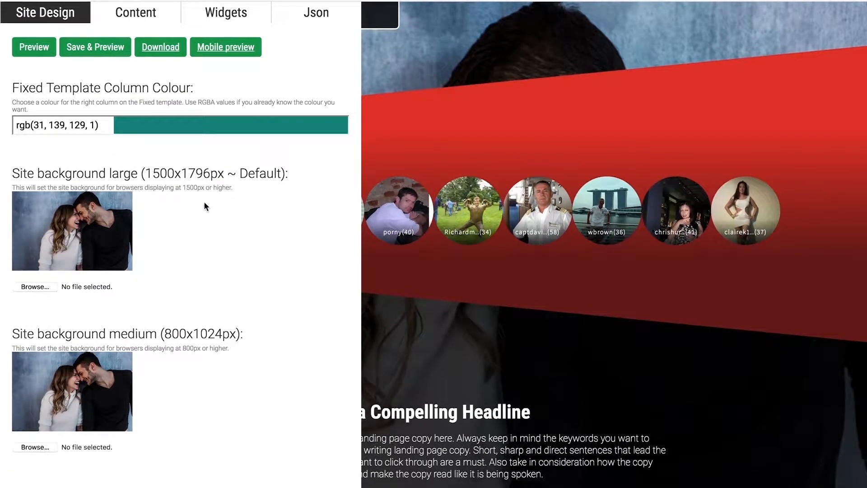
scroll(204, 203, "down", 3)
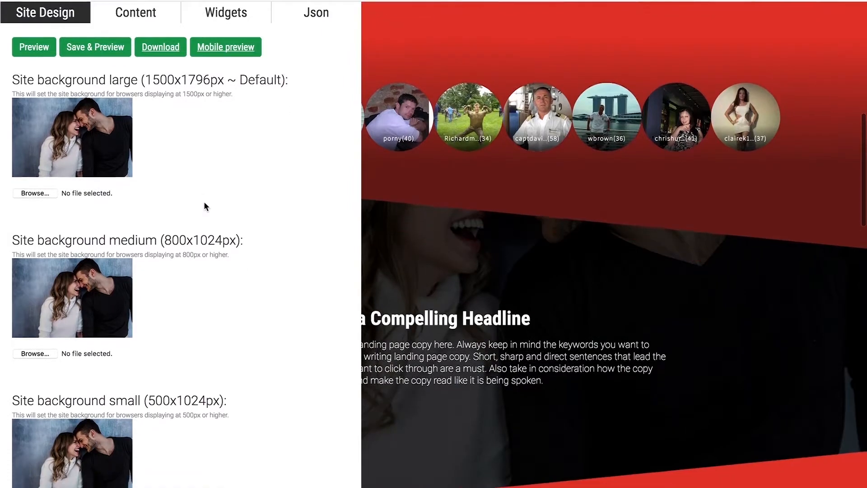
scroll(204, 203, "up", 1)
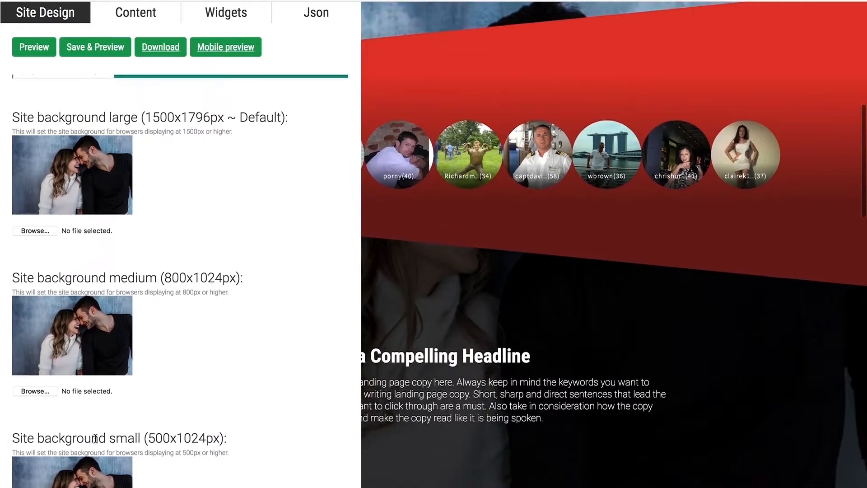
left_click(45, 231)
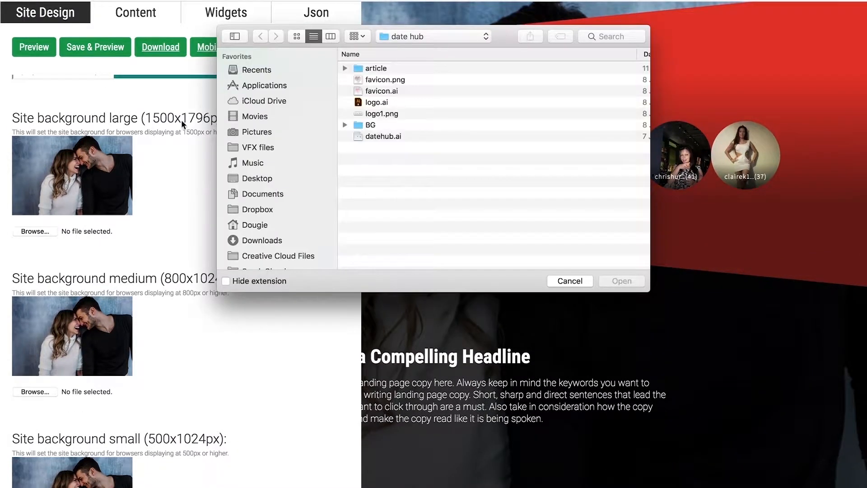
left_click(369, 125)
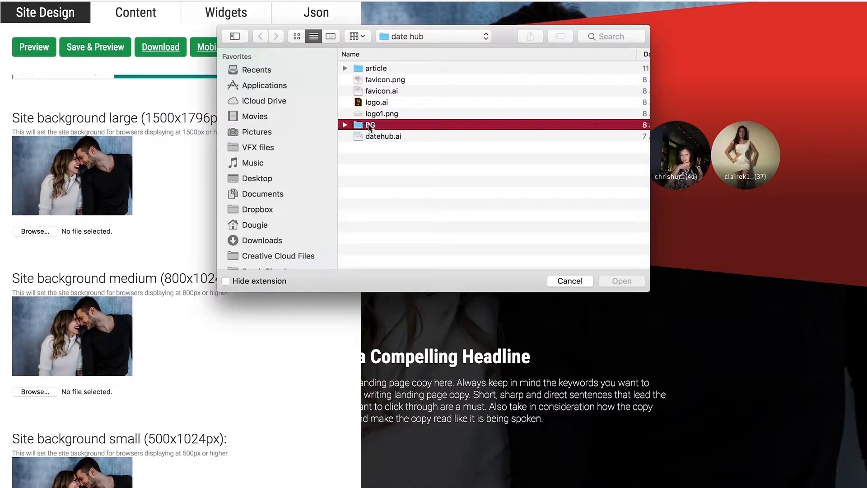
double_click(367, 124)
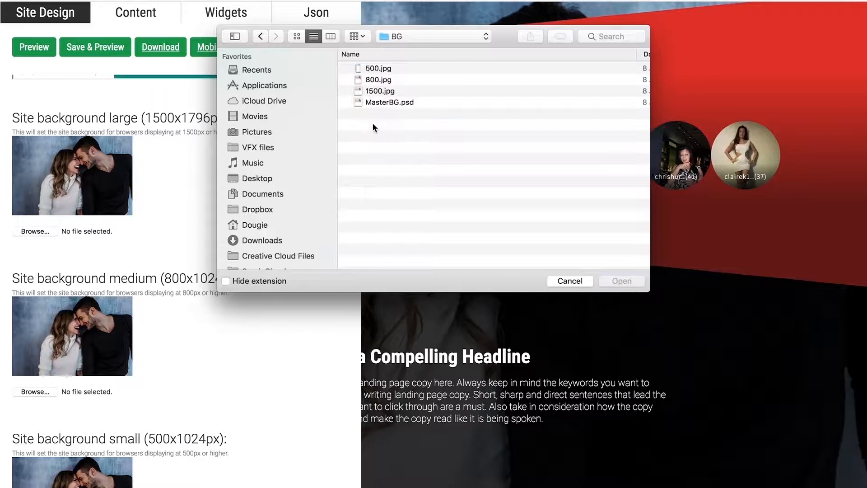
left_click(379, 91)
left_click(636, 277)
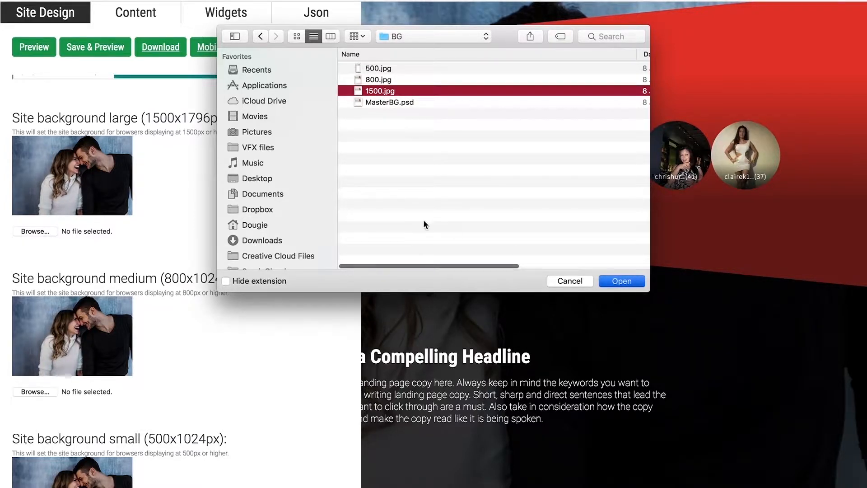
Upload 800.jpg as the medium site background.
scroll(72, 168, "down", 3)
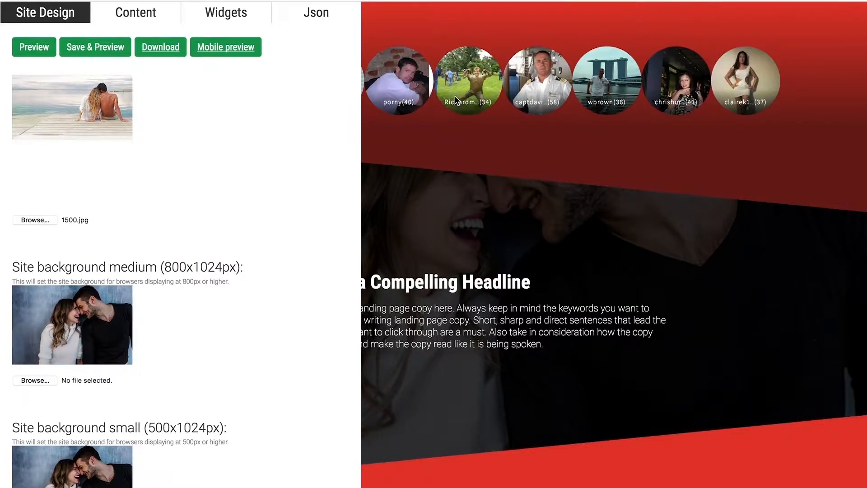
left_click(373, 79)
left_click(627, 282)
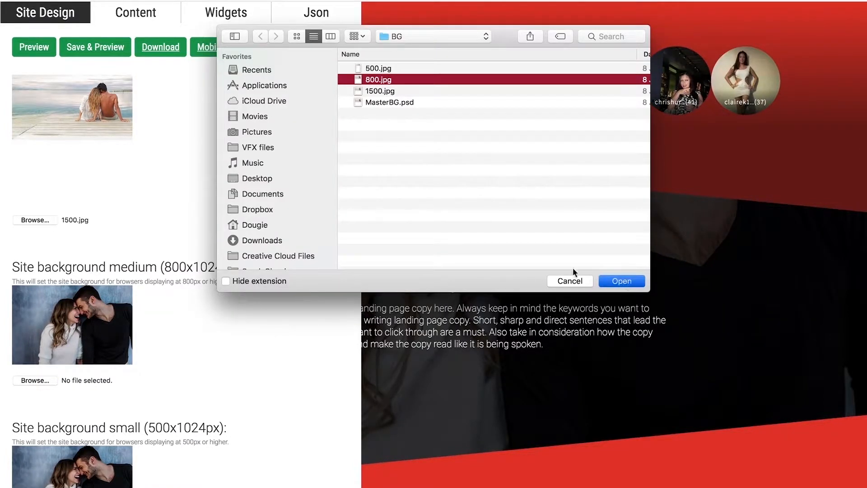
Upload 500.jpg as the small site background.
scroll(239, 273, "down", 4)
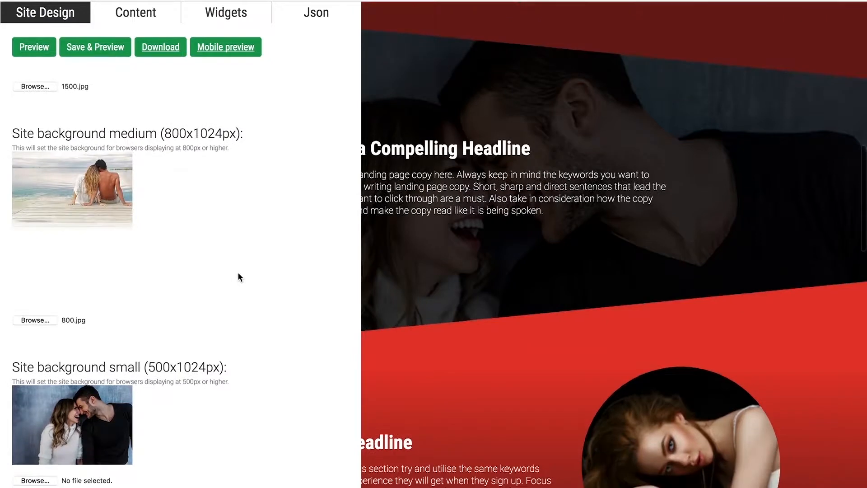
scroll(239, 277, "down", 4)
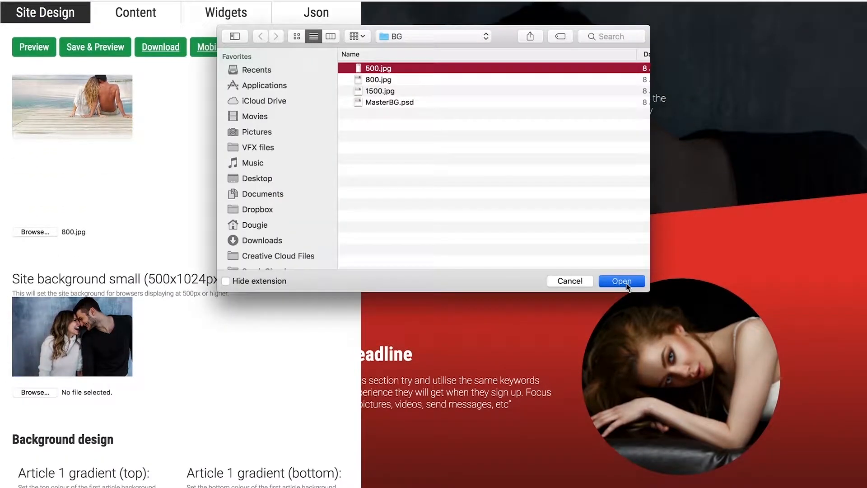
left_click(627, 282)
Review the chosen background images and settings, and collapse the design editor to show the full landing page.
scroll(197, 238, "up", 9)
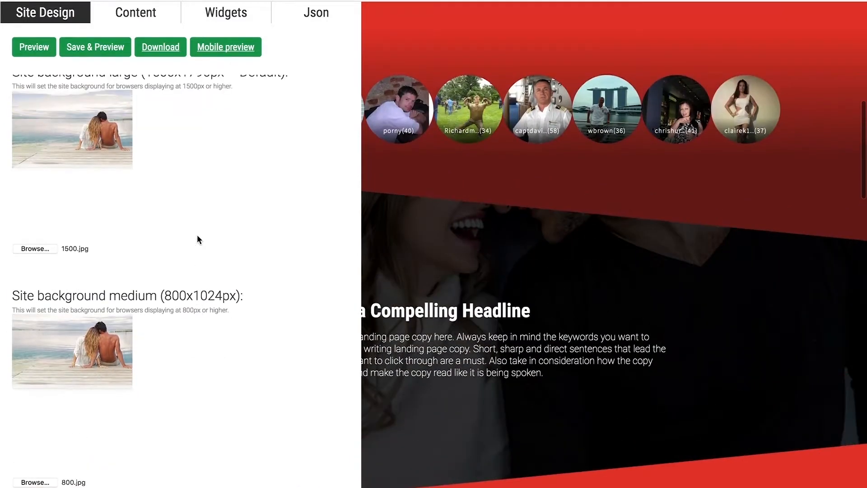
scroll(197, 237, "up", 4)
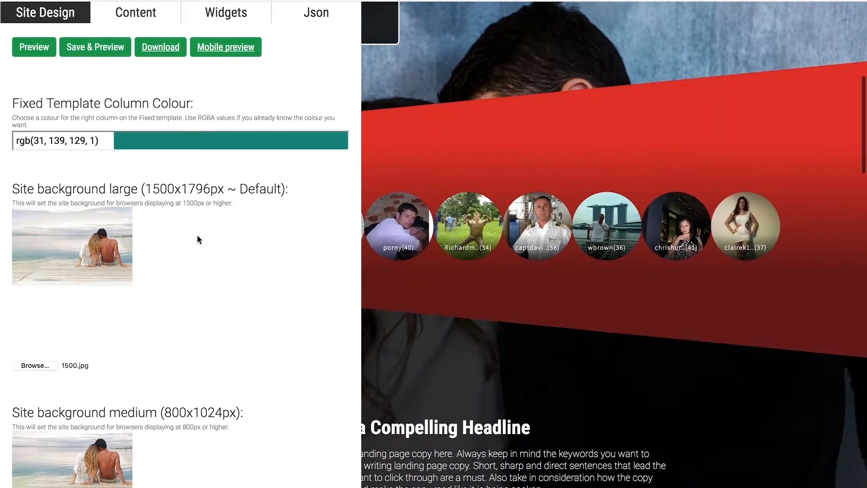
scroll(197, 235, "down", 1)
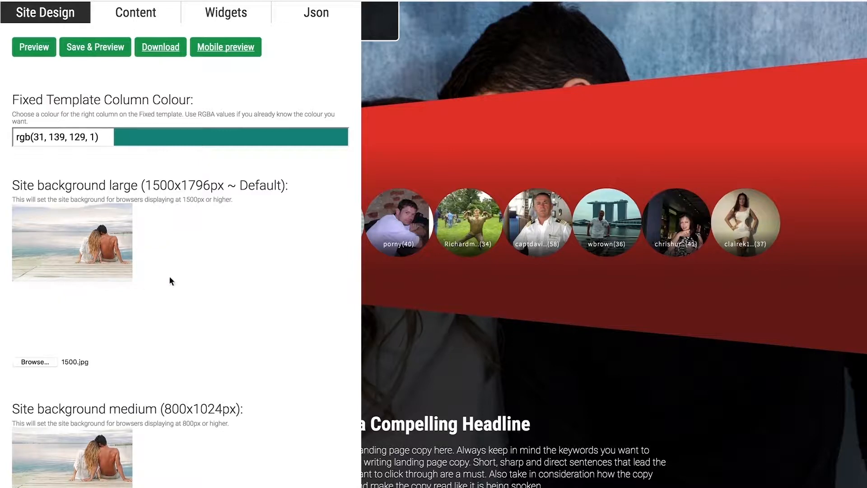
scroll(226, 294, "up", 6)
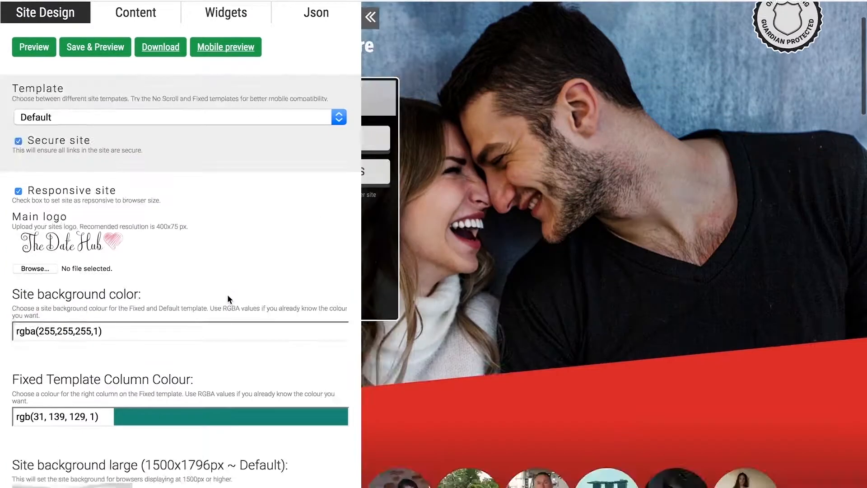
left_click(370, 85)
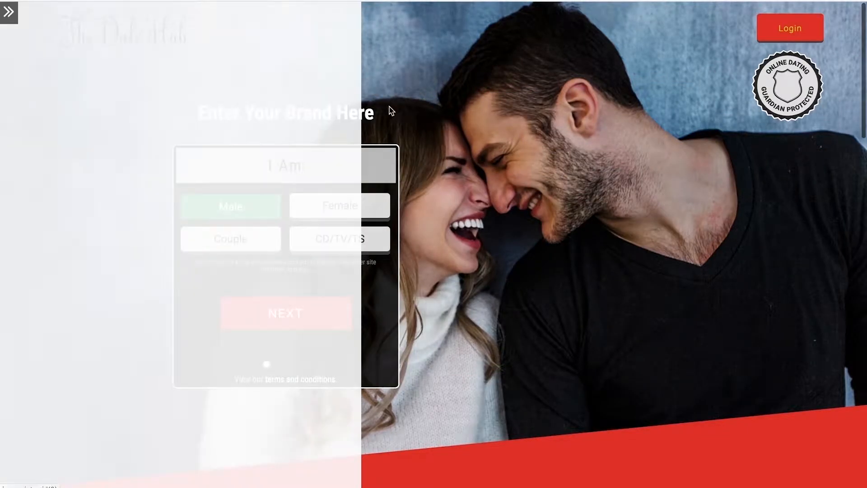
Reopen the design editor and review the large, medium and small site background images.
left_click(15, 18)
scroll(83, 177, "down", 10)
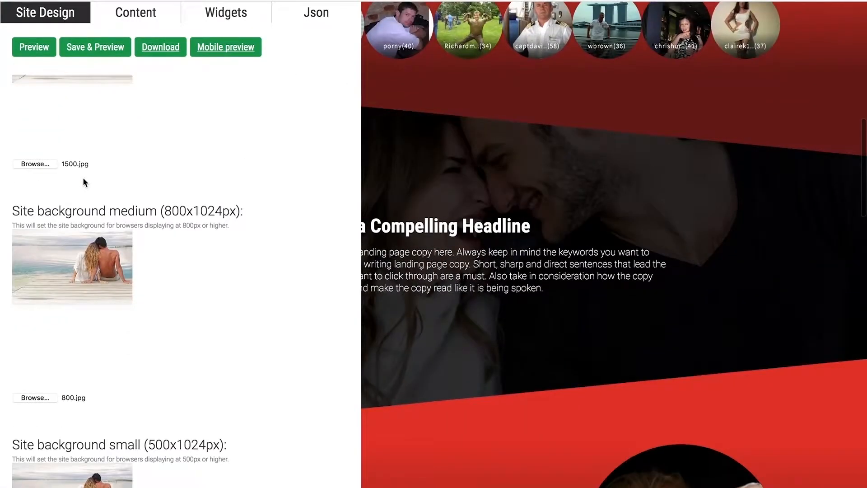
scroll(82, 177, "down", 2)
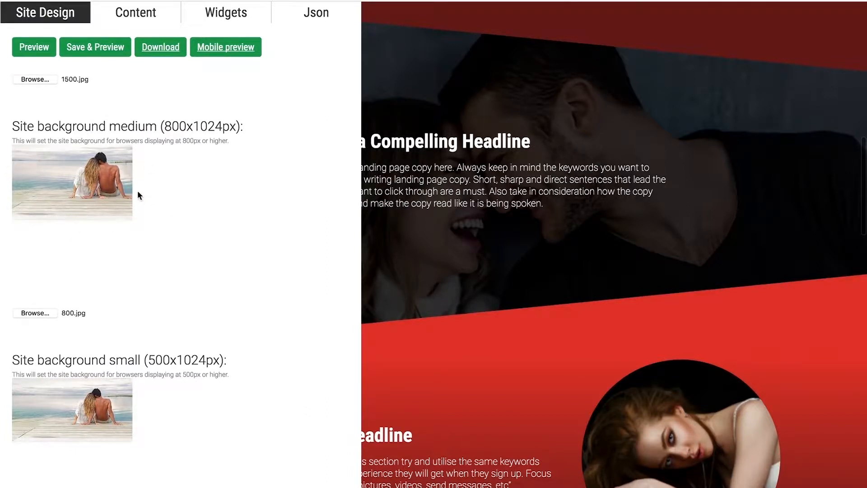
scroll(137, 191, "down", 6)
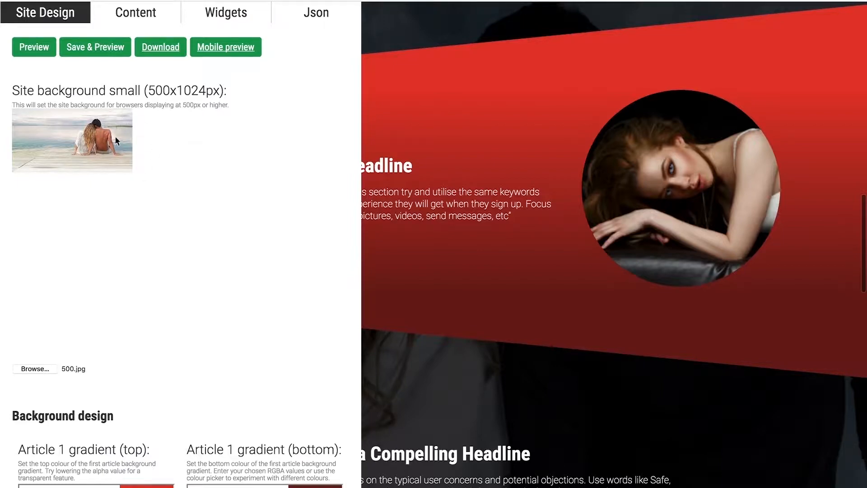
scroll(117, 247, "up", 3)
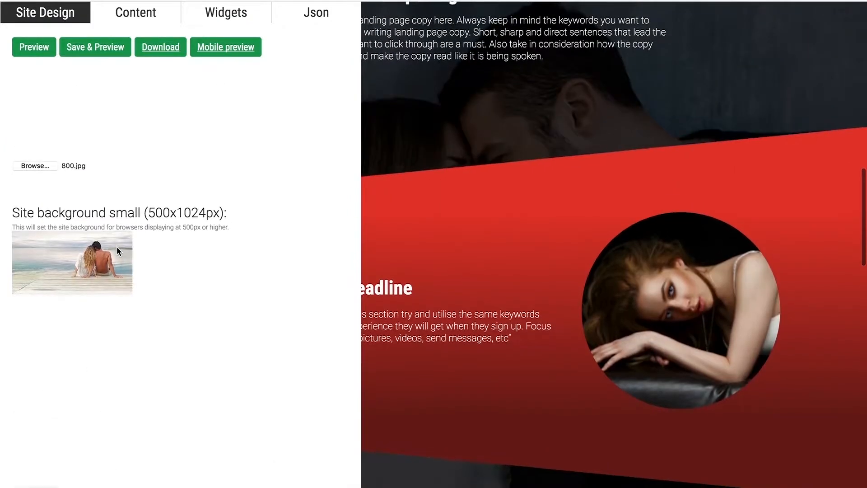
scroll(117, 248, "up", 3)
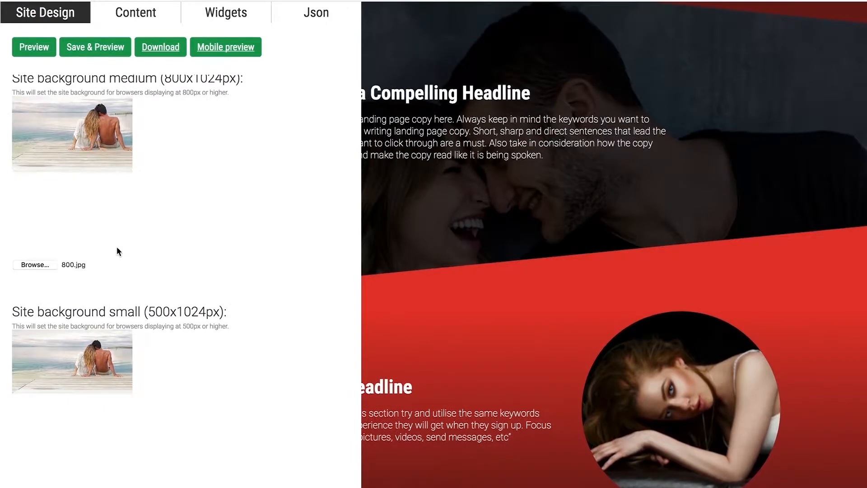
scroll(117, 248, "down", 2)
scroll(145, 186, "up", 2)
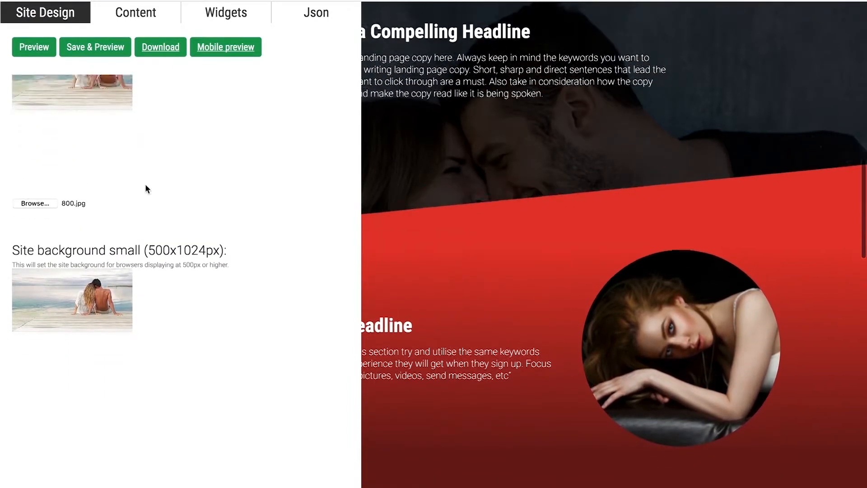
scroll(145, 186, "up", 4)
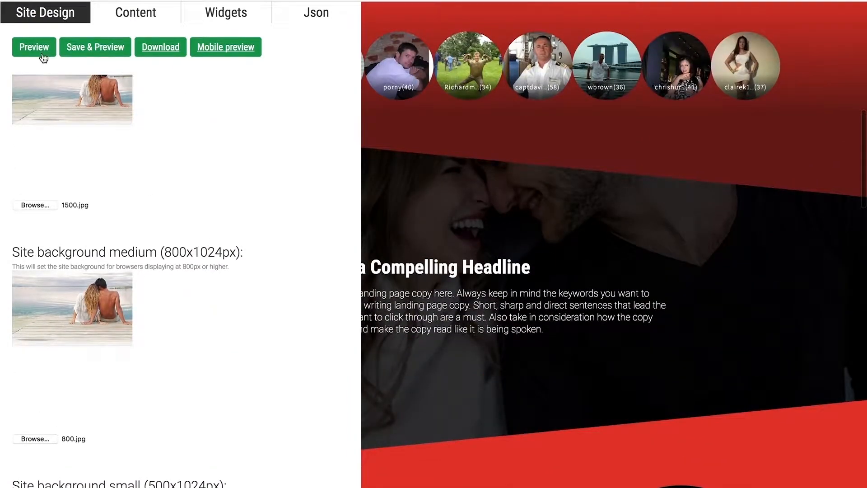
Preview the landing page with the uploaded background images and collapse the design editor to view the full page.
left_click(43, 51)
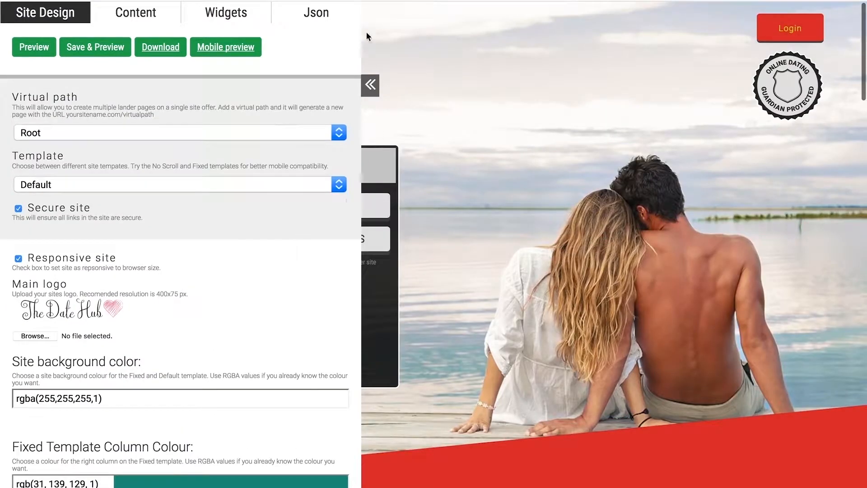
left_click(371, 85)
scroll(432, 101, "down", 8)
scroll(432, 101, "up", 8)
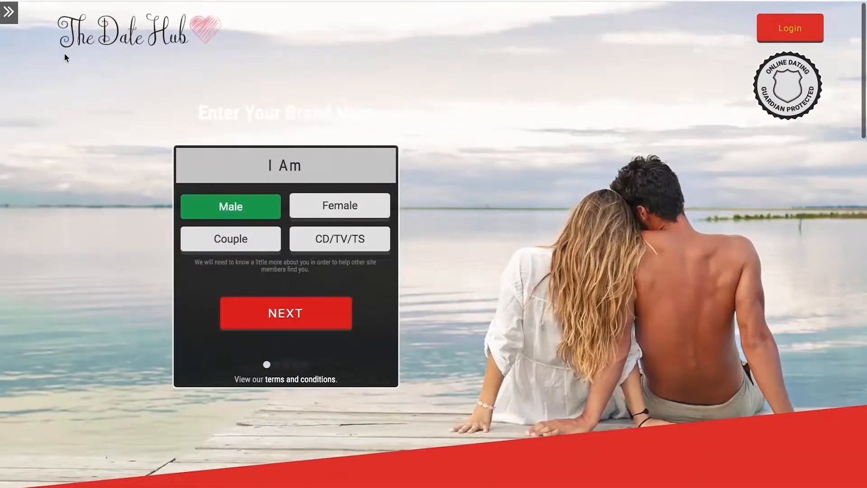
Reopen the design editor and examine the background settings, article gradient colours and corresponding sections of the landing page.
left_click(17, 18)
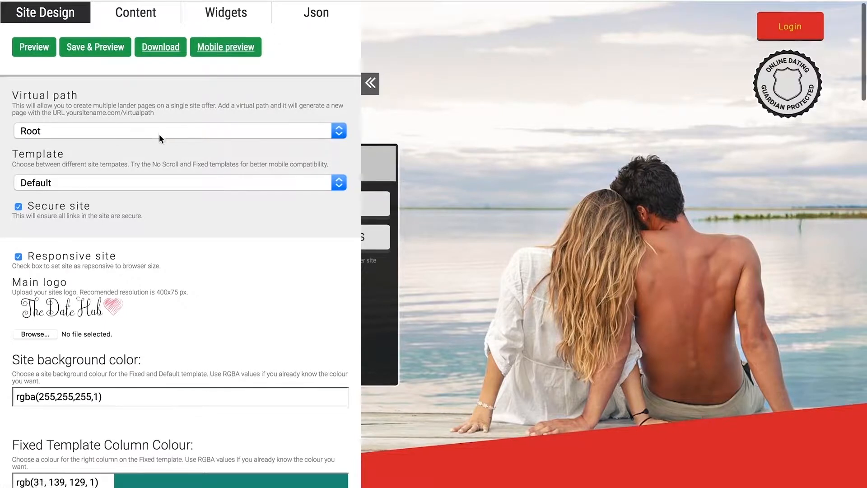
scroll(159, 134, "down", 3)
scroll(159, 135, "down", 1)
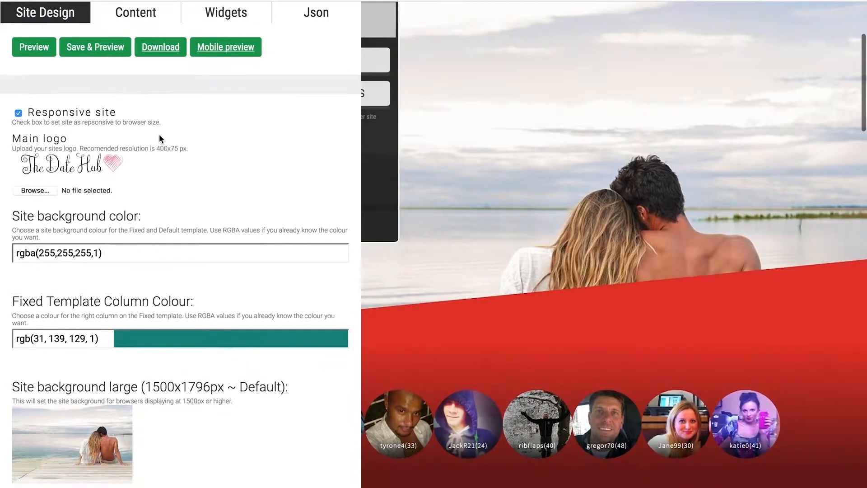
scroll(159, 135, "down", 15)
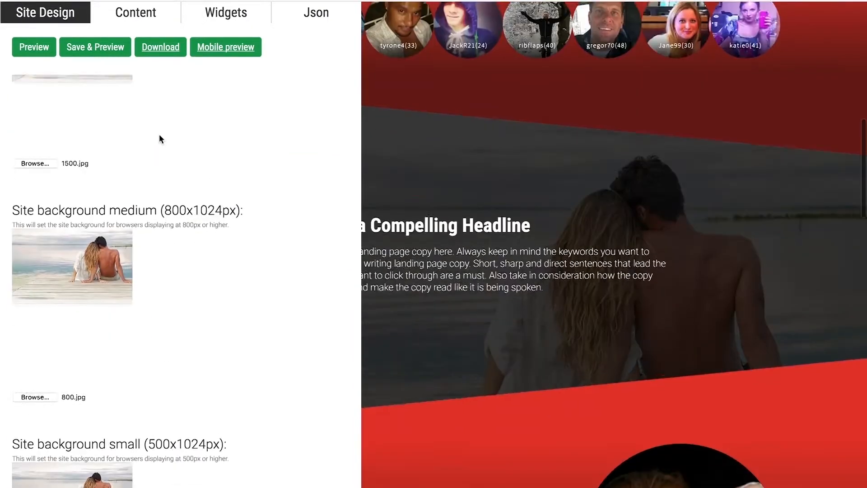
scroll(159, 135, "down", 1)
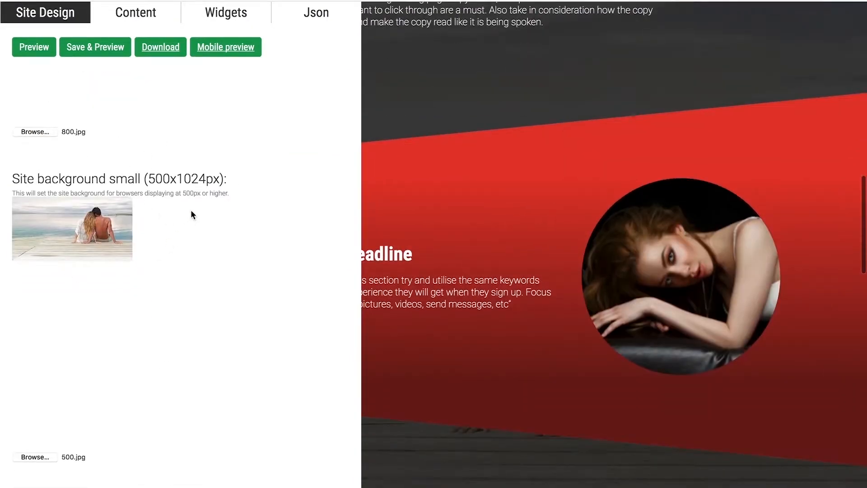
scroll(190, 210, "up", 14)
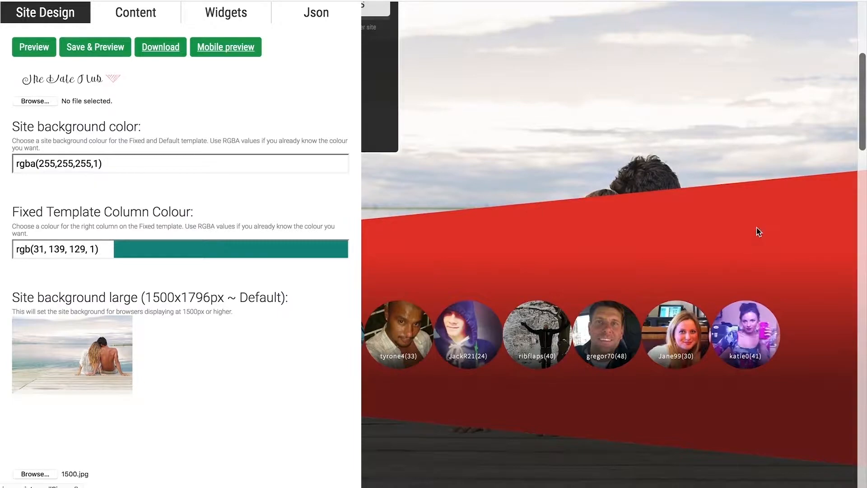
scroll(730, 227, "down", 5)
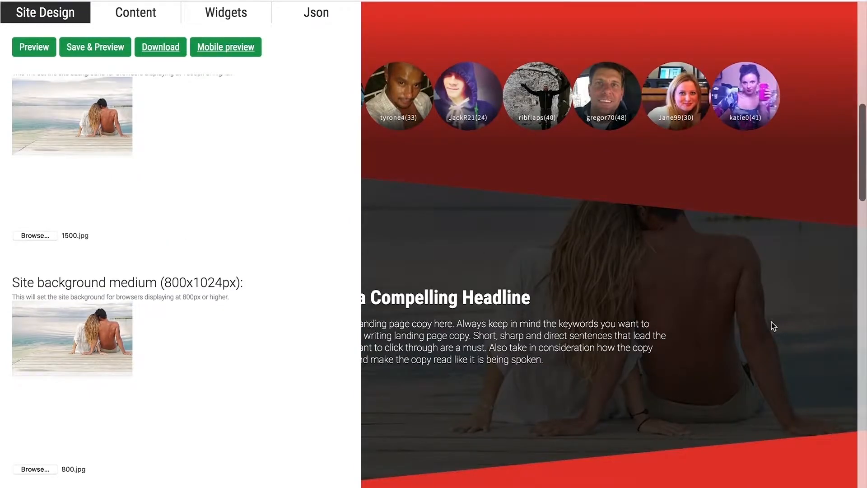
scroll(774, 326, "down", 4)
scroll(636, 230, "down", 6)
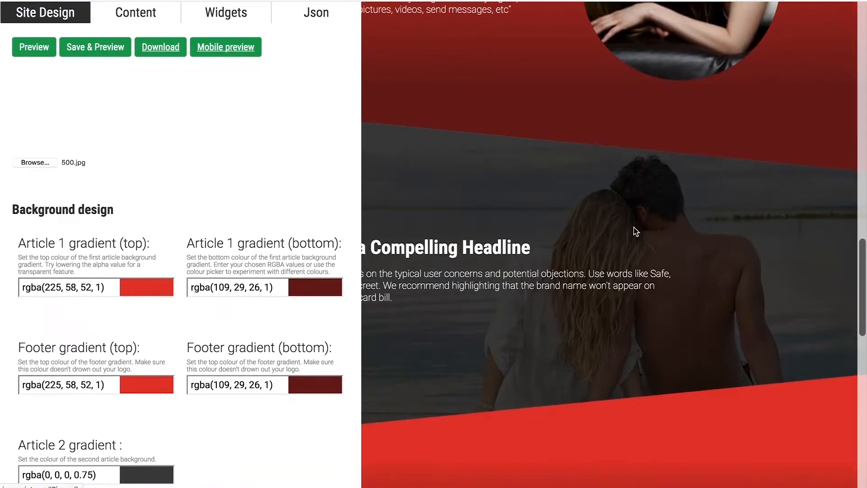
scroll(636, 231, "up", 20)
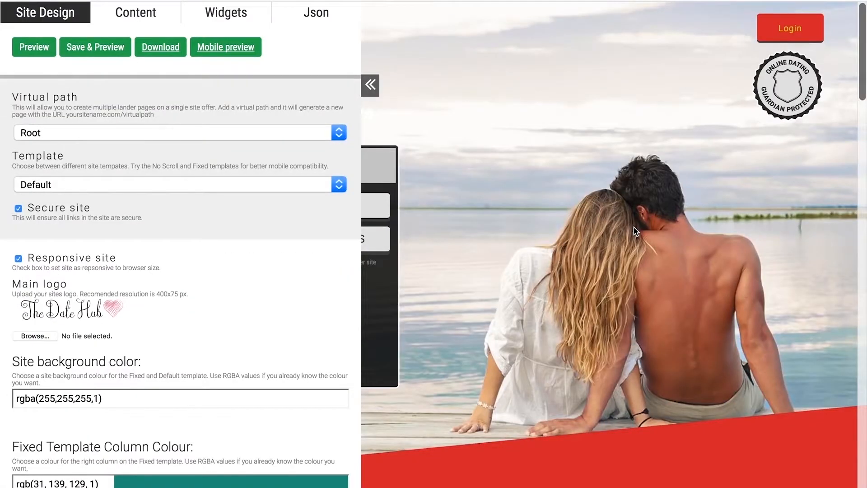
scroll(634, 228, "down", 12)
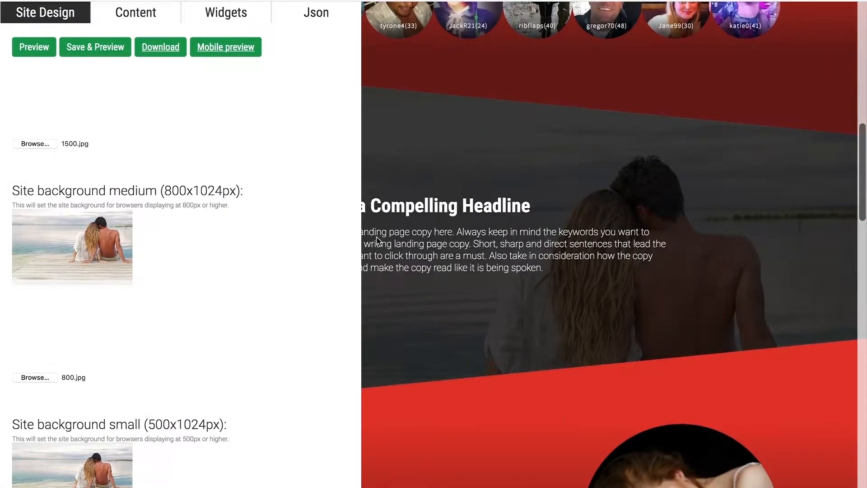
scroll(222, 285, "down", 7)
scroll(222, 285, "down", 6)
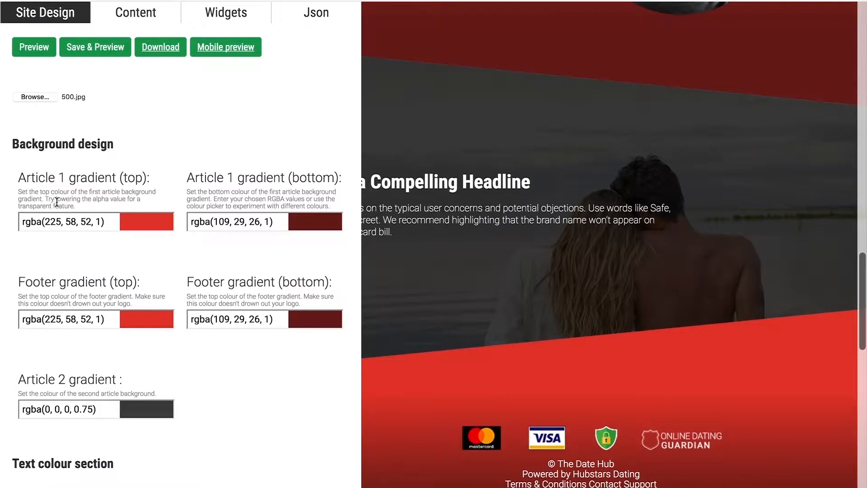
scroll(405, 196, "up", 5)
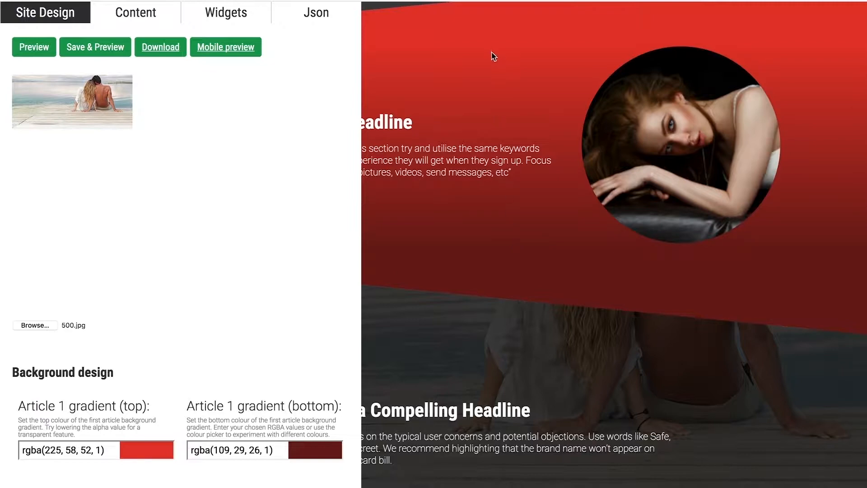
Use the colour picker to set the Article 1 top gradient to rgba(162,46,42,0.52).
scroll(117, 235, "down", 3)
left_click_drag(101, 401, 40, 399)
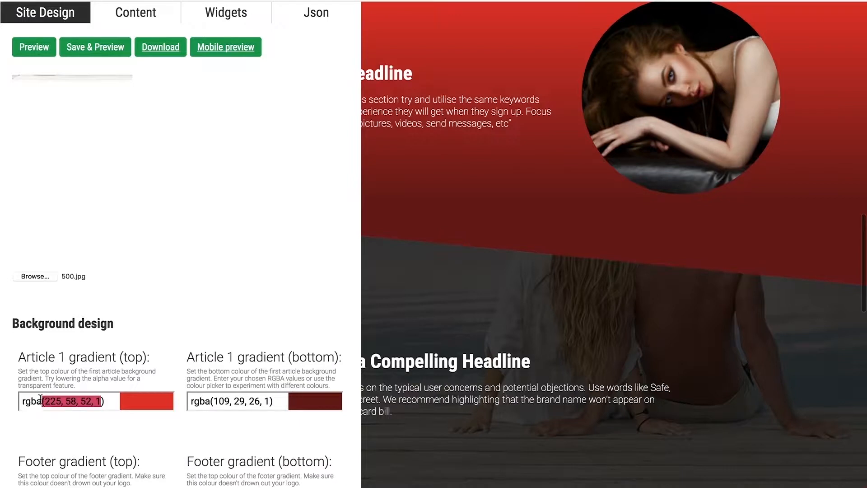
left_click(108, 401)
mouse_move(34, 318)
left_mouse_down()
mouse_move(39, 330)
mouse_move(101, 312)
mouse_move(100, 329)
left_mouse_up()
left_click(99, 356)
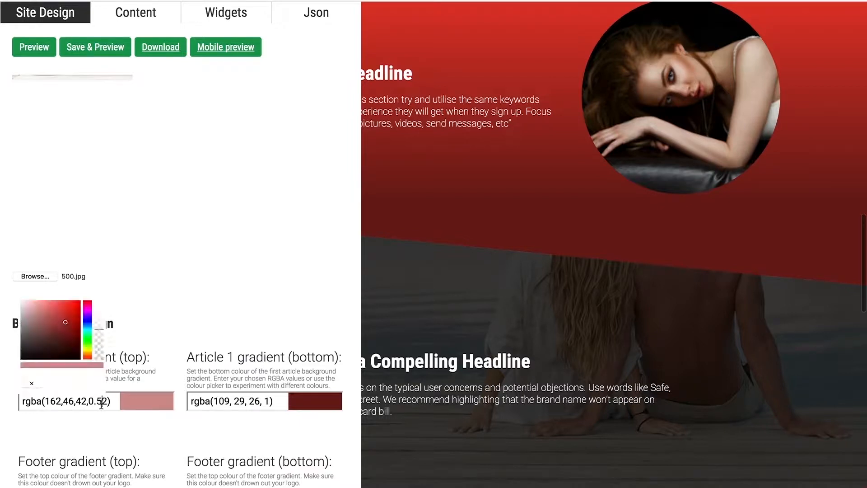
Set the Article 1 top gradient to rgba(160,189,187,0.35) and preview it on the landing page.
left_click_drag(108, 401, 45, 400)
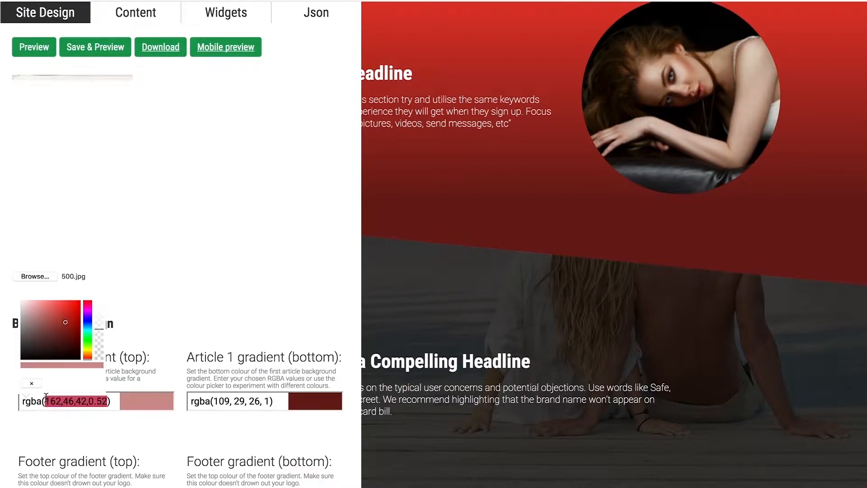
type("160,189,187,")
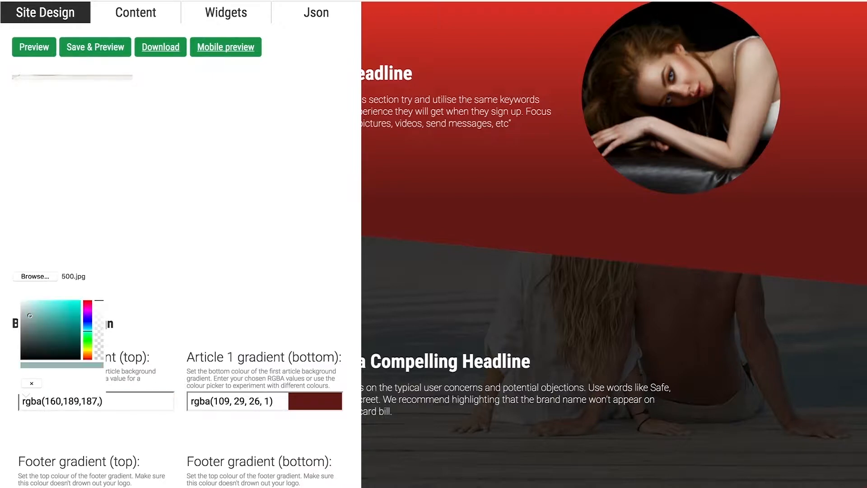
type("0.")
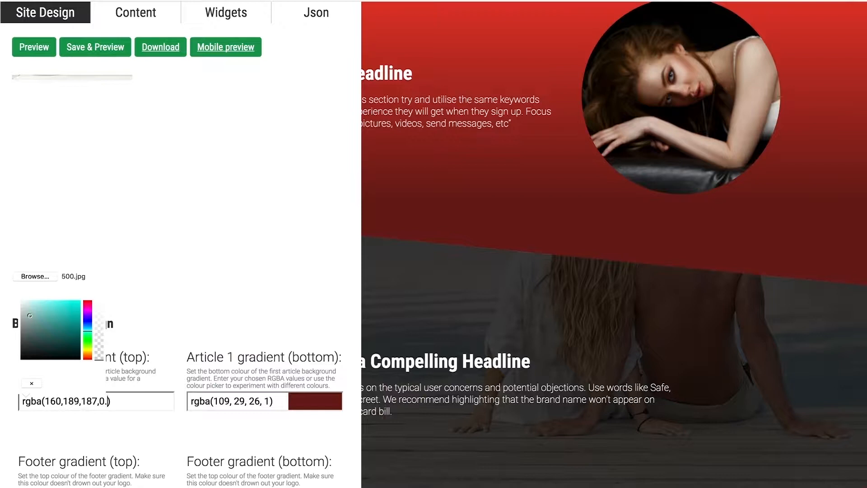
type("35")
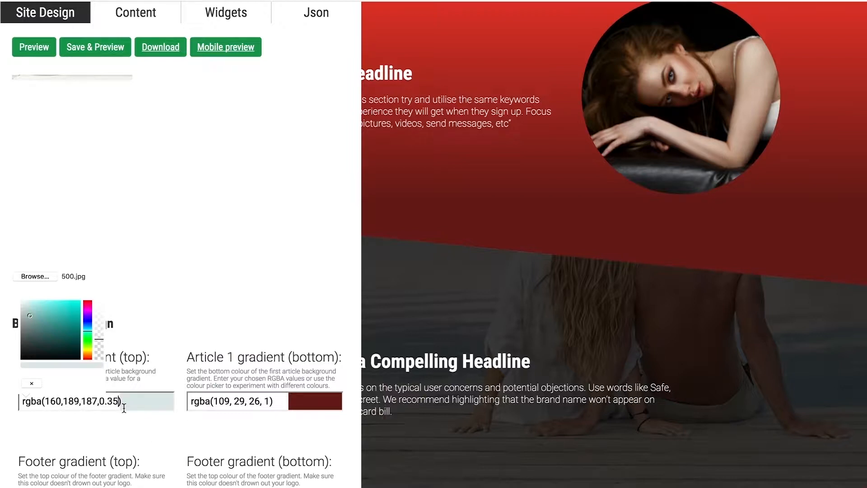
left_click(147, 415)
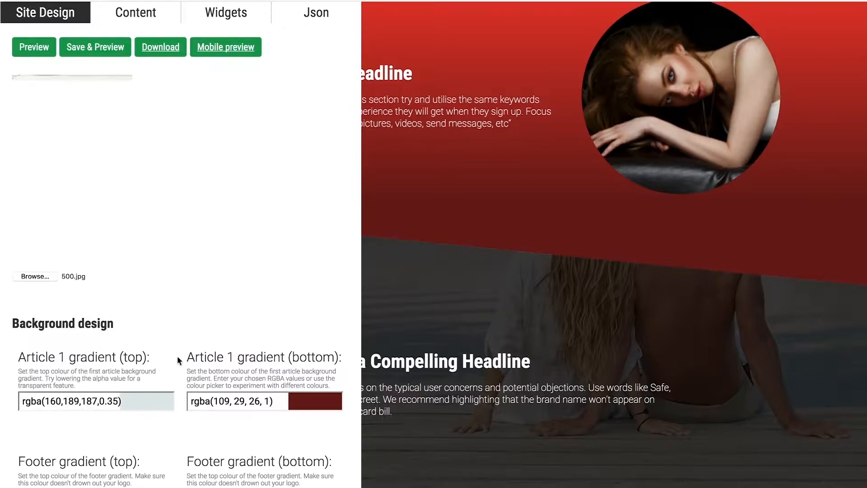
left_click(40, 54)
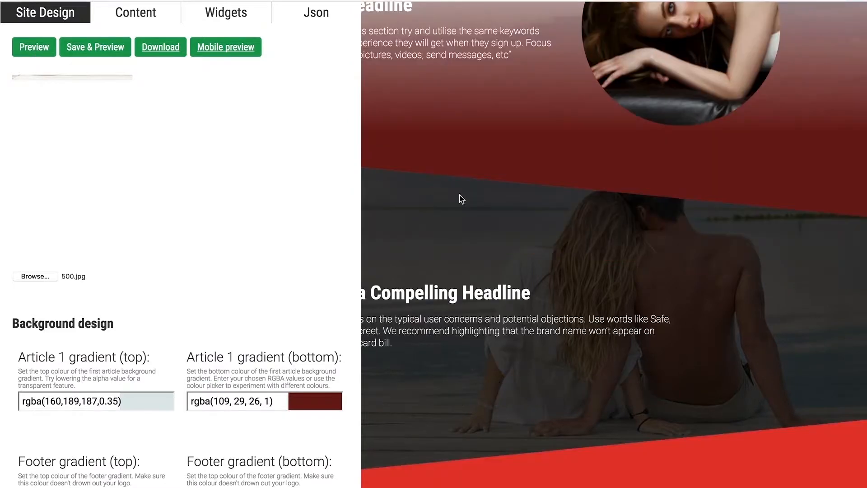
scroll(460, 194, "up", 5)
scroll(510, 149, "down", 2)
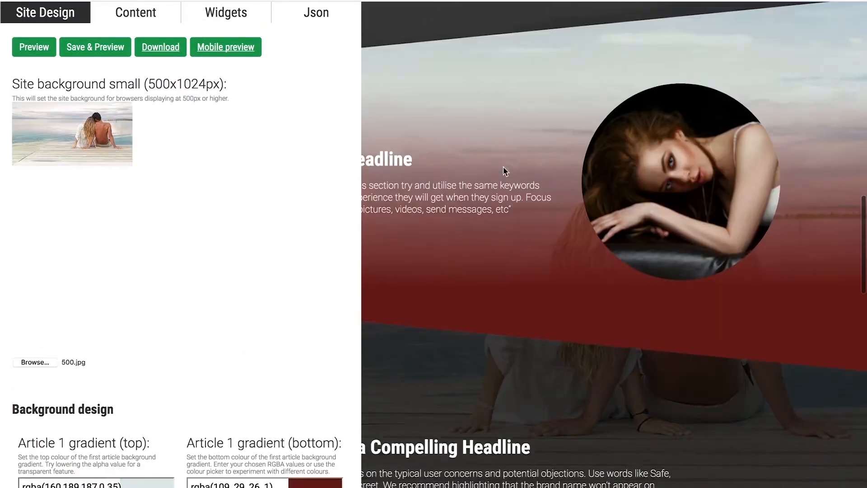
Copy the Article 1 top gradient colour, rgba(160,189,187,0.35), to the bottom gradient and preview the landing page.
scroll(267, 315, "down", 4)
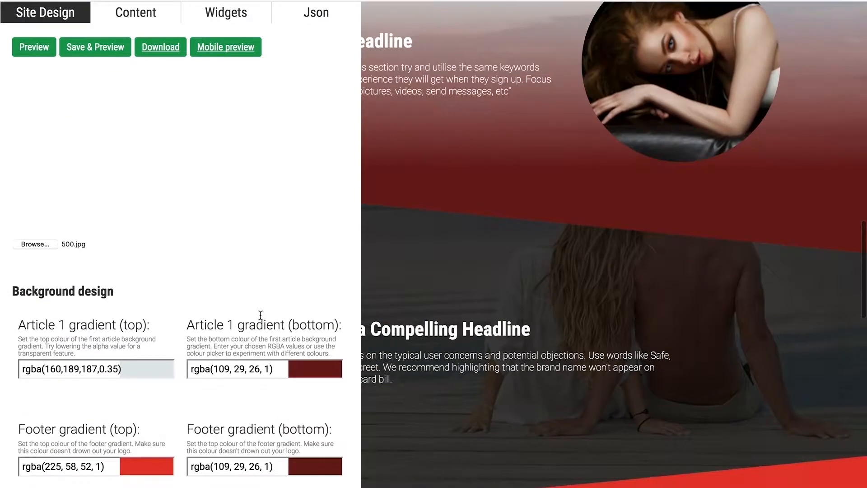
left_click_drag(121, 369, 0, 369)
key("ctrl+c")
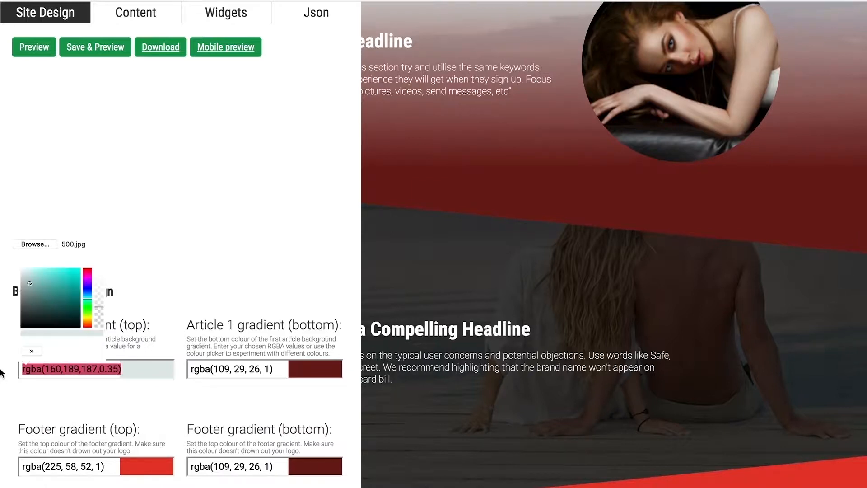
left_click_drag(273, 369, 189, 369)
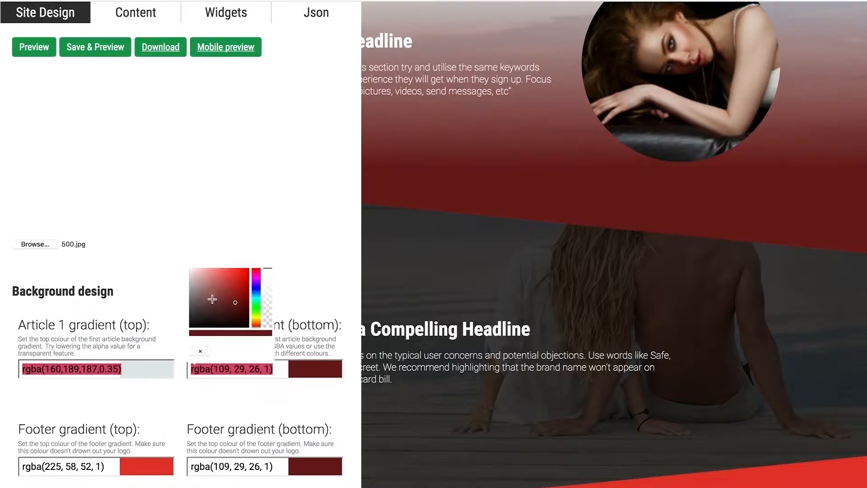
key("ctrl+v")
scroll(293, 311, "up", 1)
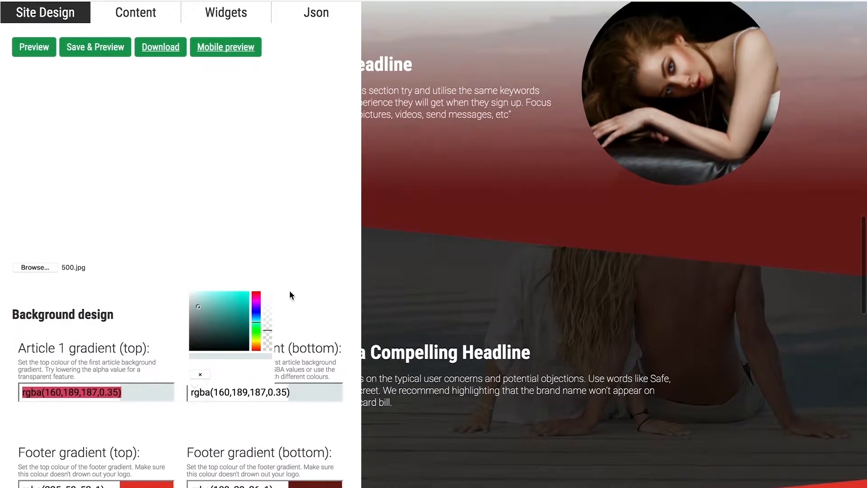
scroll(176, 97, "up", 3)
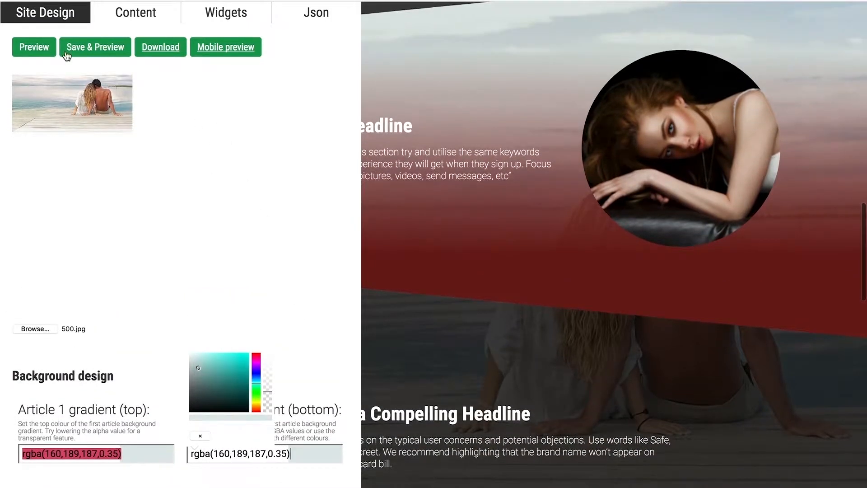
left_click(48, 52)
scroll(484, 106, "up", 3)
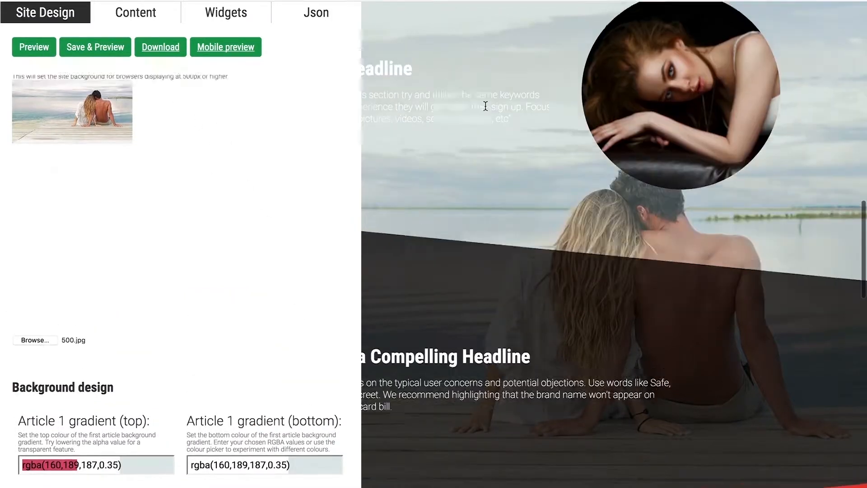
Set the footer's bottom gradient to the copied article colour at full opacity, rgba(160,189,187,1).
scroll(510, 199, "down", 10)
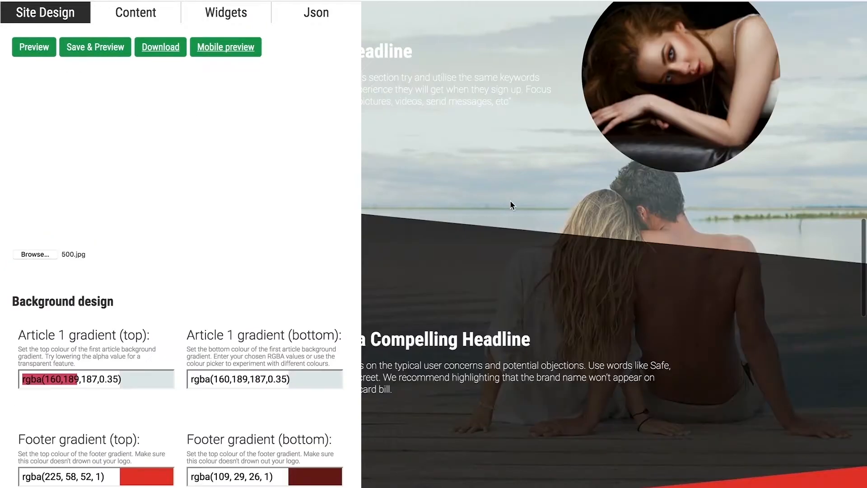
scroll(510, 200, "up", 9)
scroll(510, 200, "down", 10)
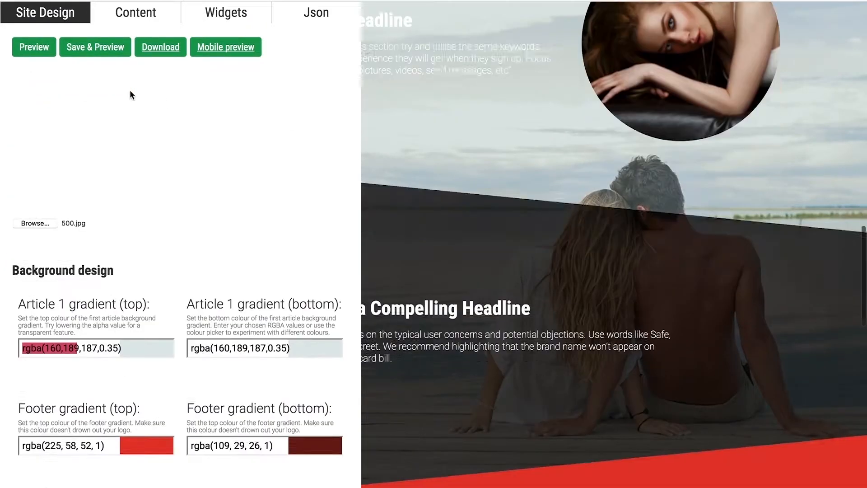
scroll(188, 245, "down", 2)
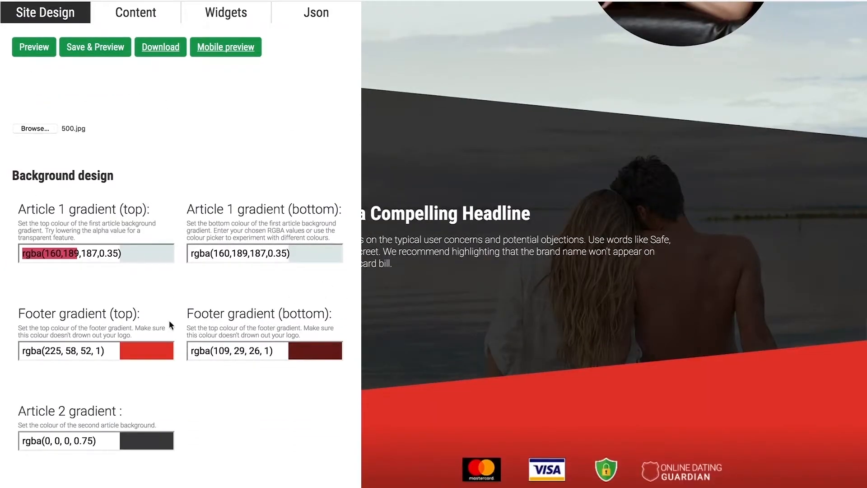
scroll(409, 295, "down", 2)
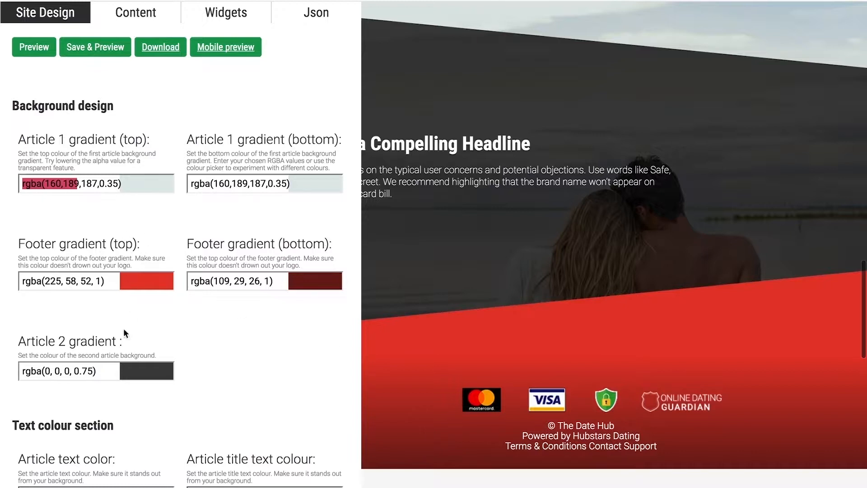
left_click_drag(280, 282, 163, 265)
key("super+v")
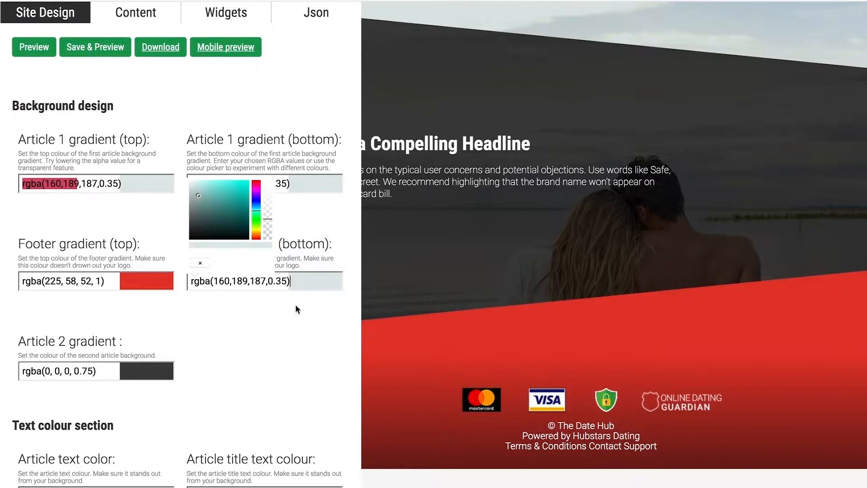
left_click_drag(268, 221, 269, 182)
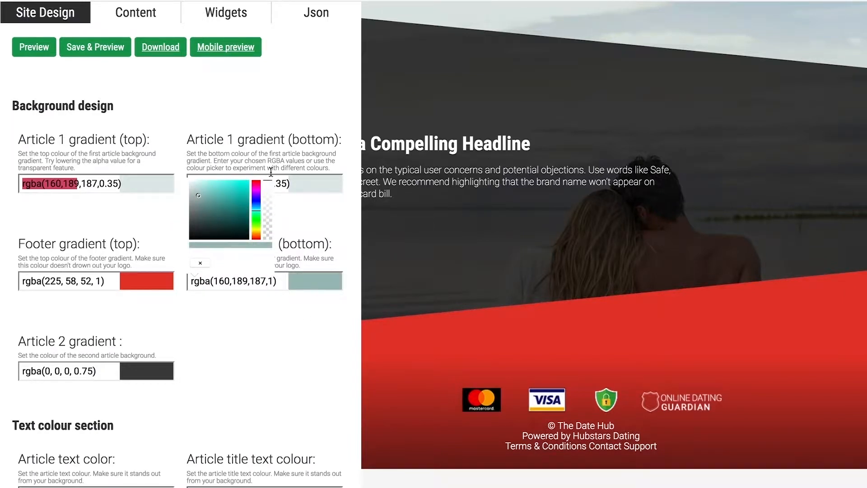
left_click(343, 252)
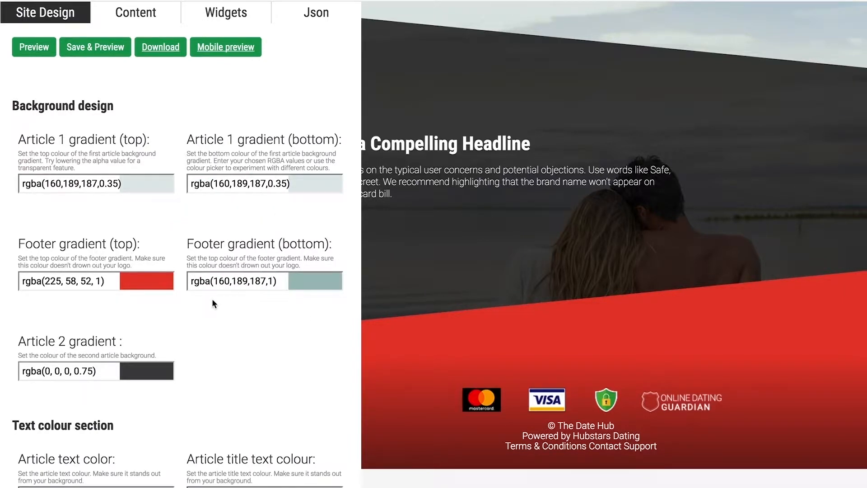
Set the Article 2 gradient to semi-transparent white, rgba(255,255,255,0.35).
left_click_drag(115, 369, 25, 369)
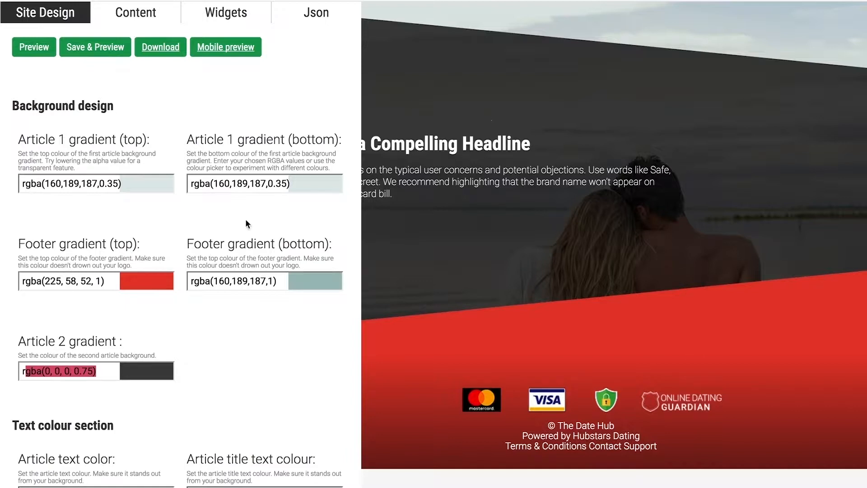
left_click(81, 370)
left_click_drag(52, 288, 13, 259)
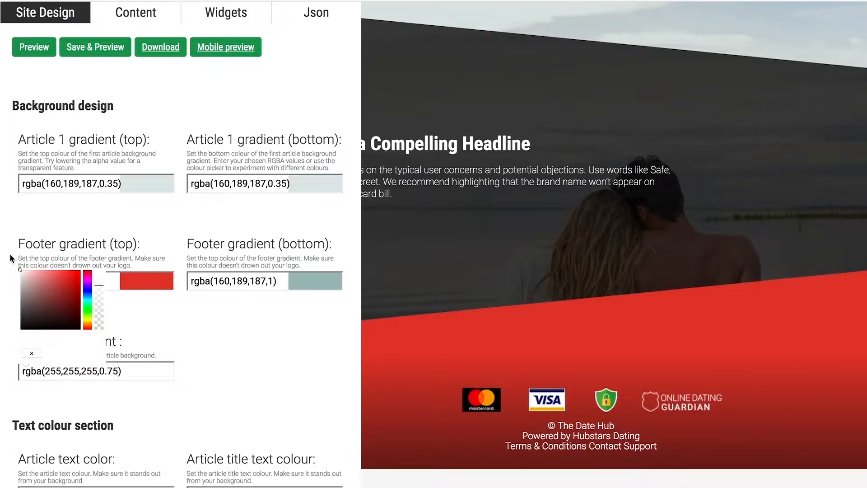
left_click_drag(118, 373, 108, 372)
type("35")
left_click(218, 343)
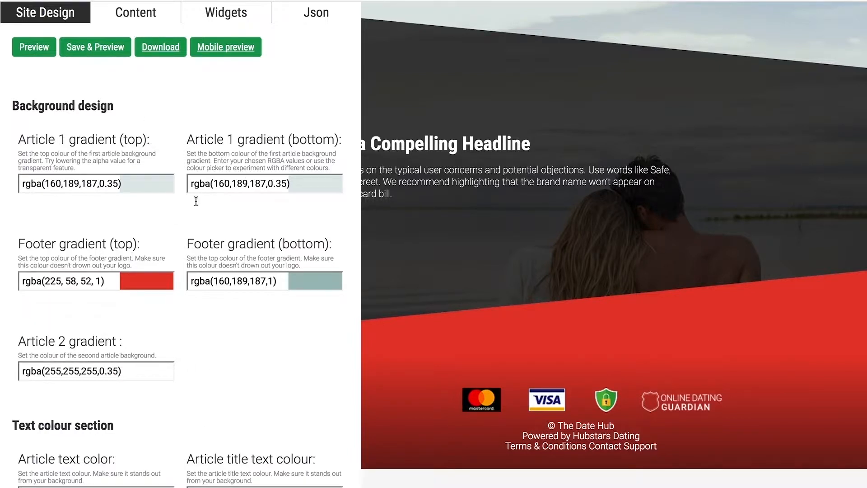
Copy the Article 2 gradient colour, rgba(255,255,255,0.35), to the footer's top gradient and preview the landing page.
left_click_drag(124, 372, 9, 379)
key("ctrl+c")
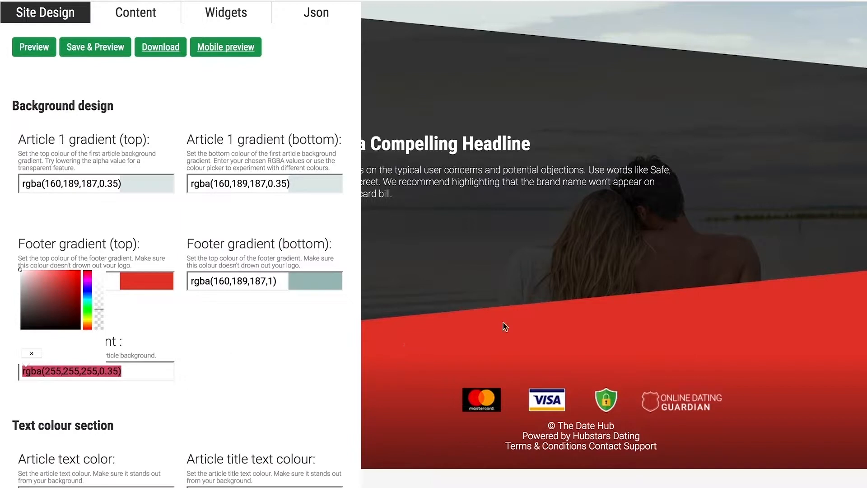
left_click(112, 284)
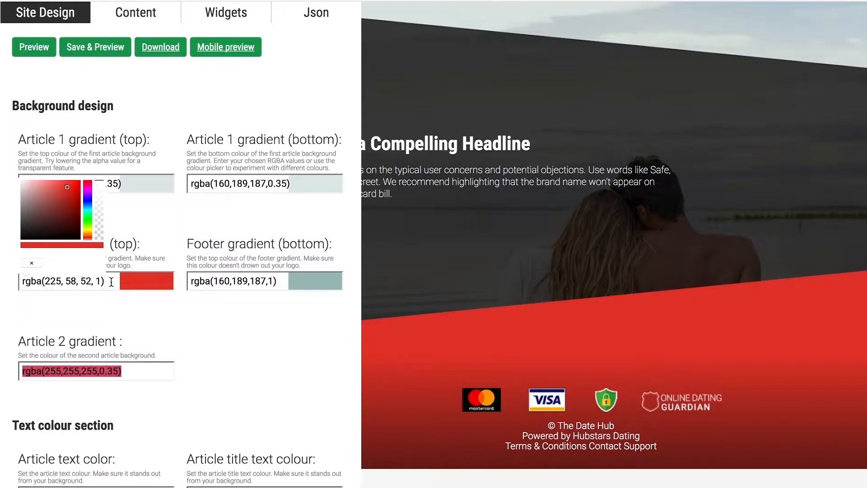
left_click_drag(112, 282, 20, 279)
key("ctrl+v")
left_click(50, 54)
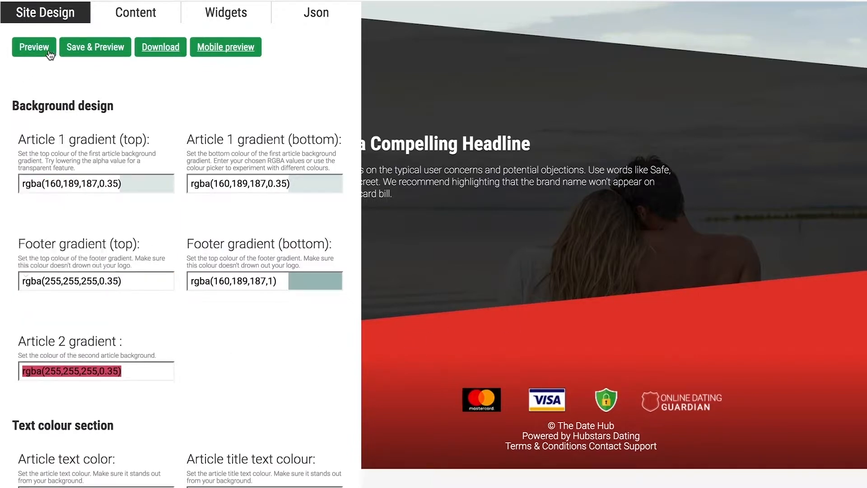
Check the new gradients on the landing page, then save and preview the design.
scroll(275, 230, "up", 7)
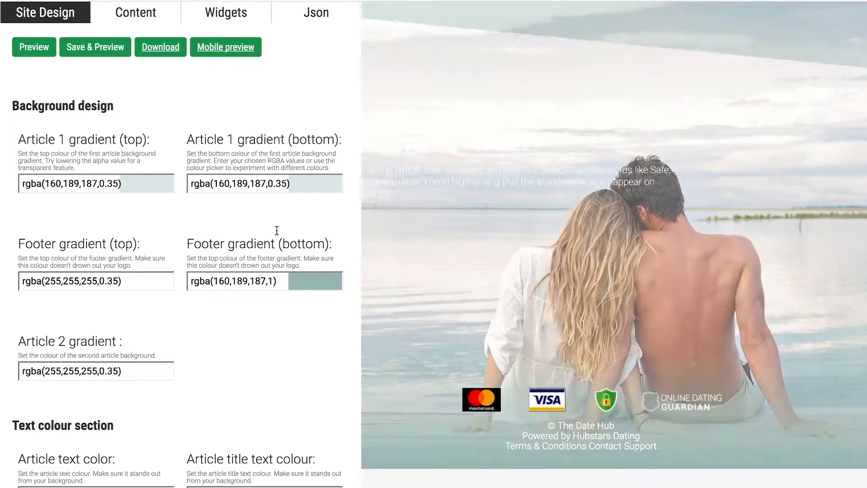
scroll(422, 223, "up", 10)
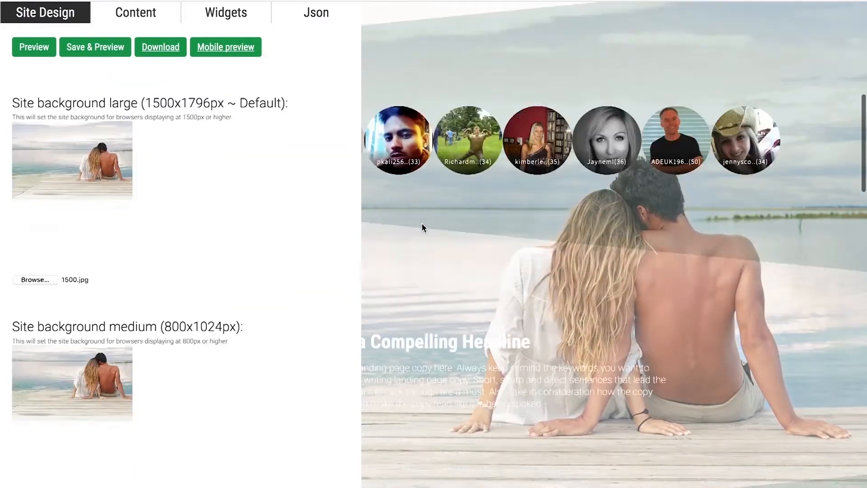
scroll(422, 224, "down", 2)
left_click(84, 46)
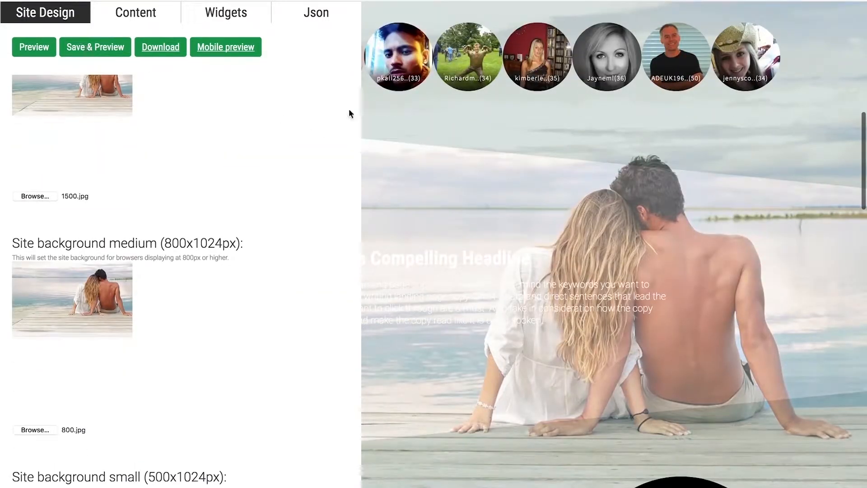
Examine the article and footer sections of the landing page, both beside the design editor and with the editor collapsed.
scroll(515, 321, "down", 10)
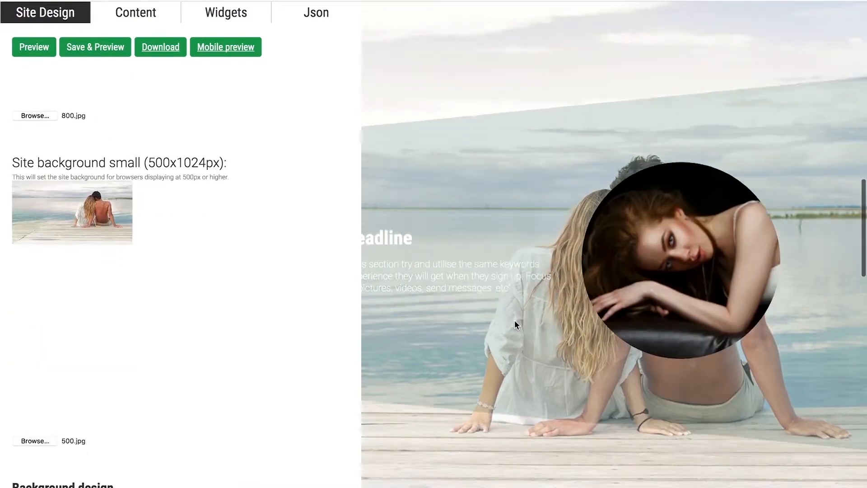
scroll(515, 321, "down", 3)
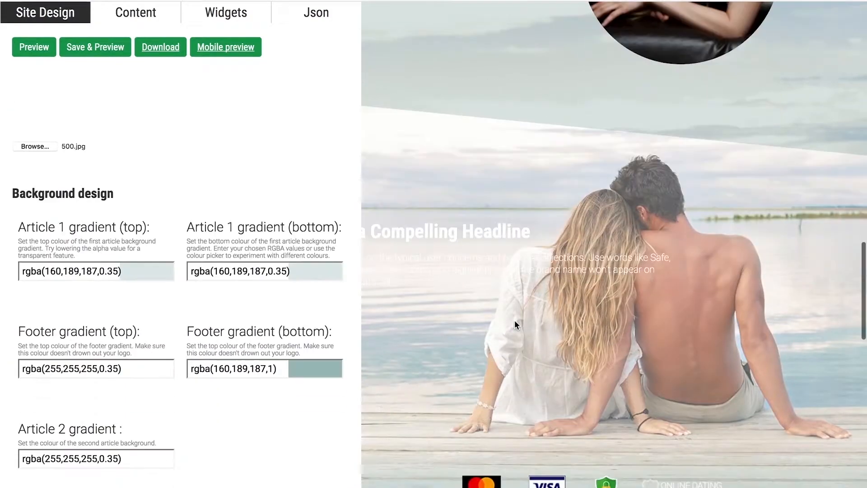
scroll(515, 321, "down", 4)
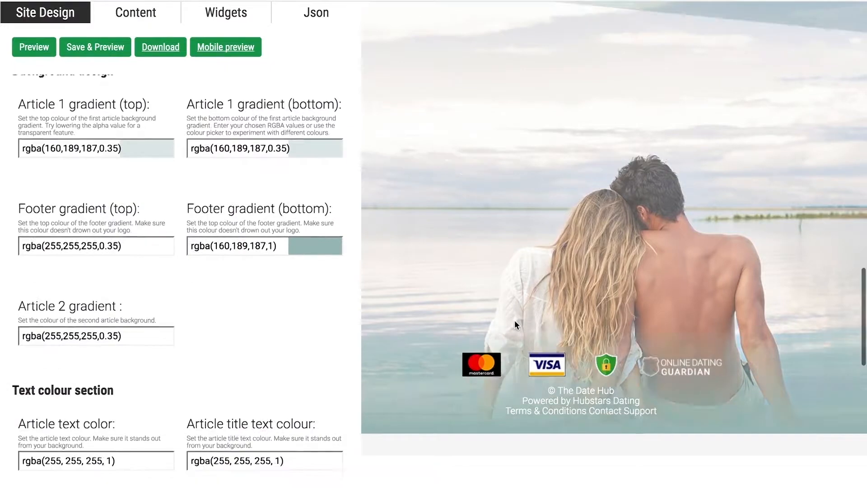
scroll(515, 321, "up", 2)
scroll(516, 324, "up", 1)
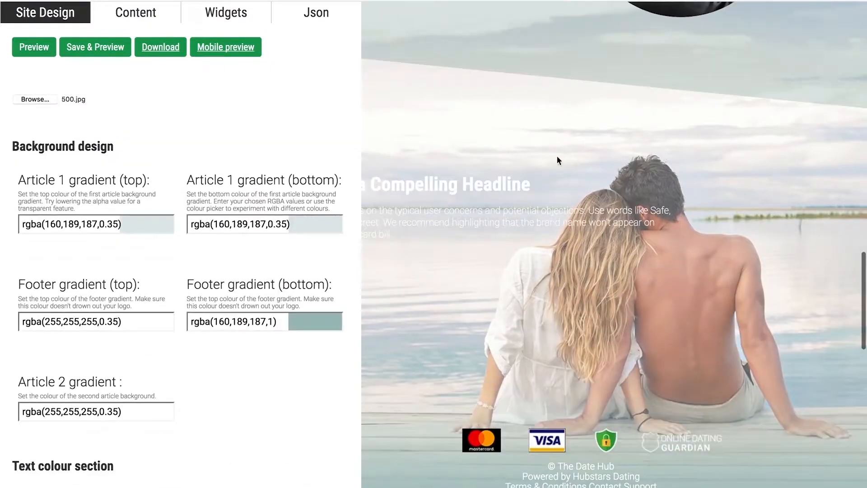
scroll(556, 245, "up", 3)
scroll(556, 244, "up", 2)
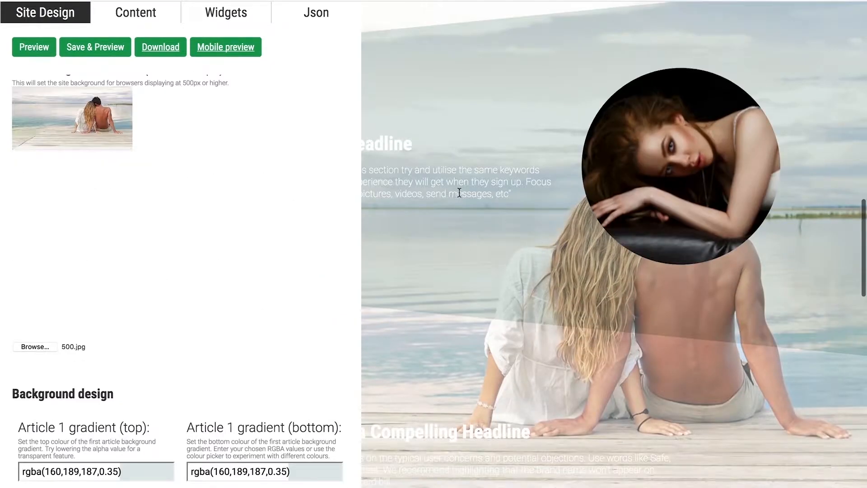
scroll(459, 224, "up", 5)
scroll(356, 28, "up", 11)
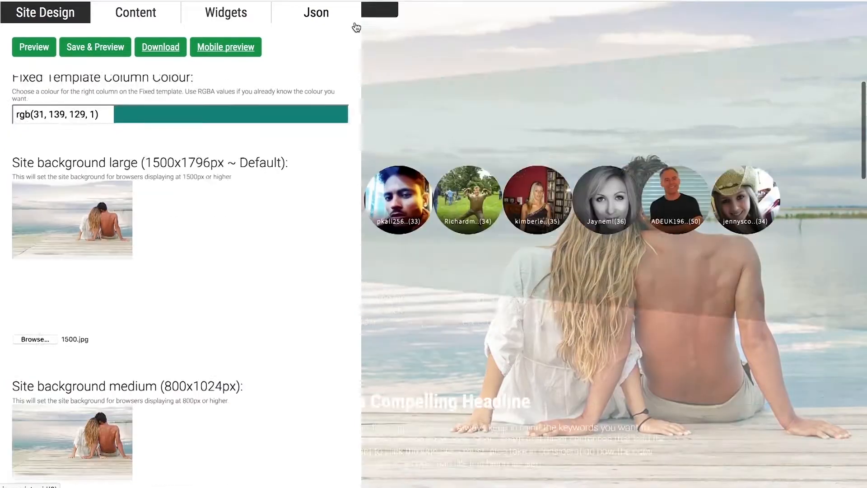
scroll(388, 53, "up", 5)
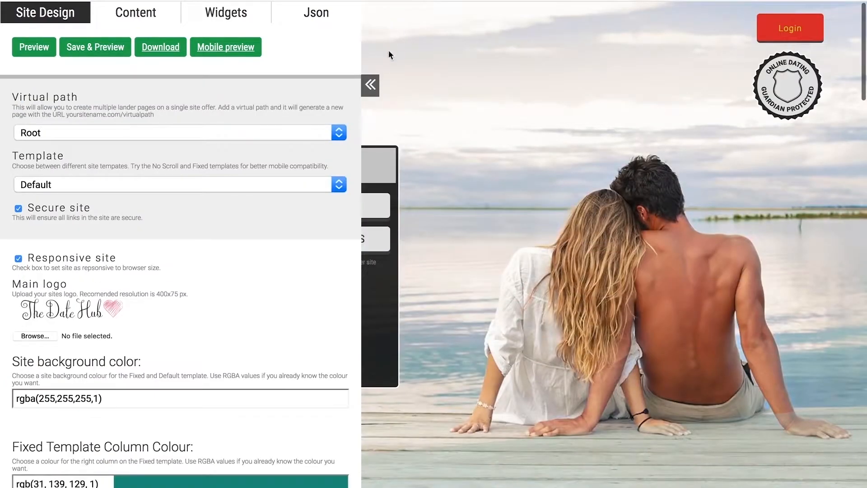
left_click(377, 87)
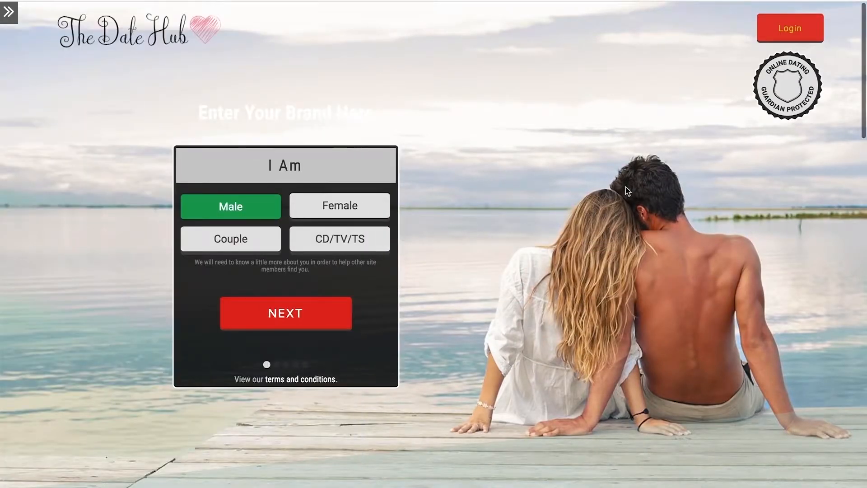
scroll(308, 231, "down", 10)
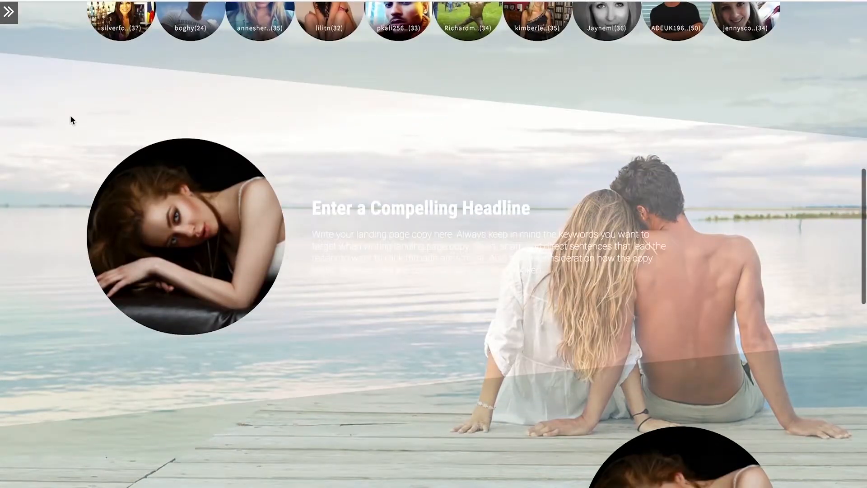
left_click(15, 16)
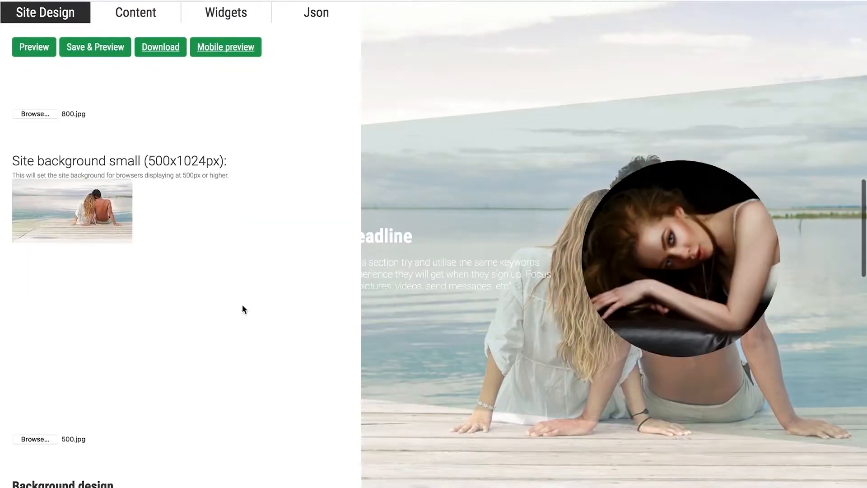
Set the article text colour to black, rgba(0,0,0,1), with the colour picker.
scroll(242, 304, "down", 10)
scroll(243, 309, "down", 3)
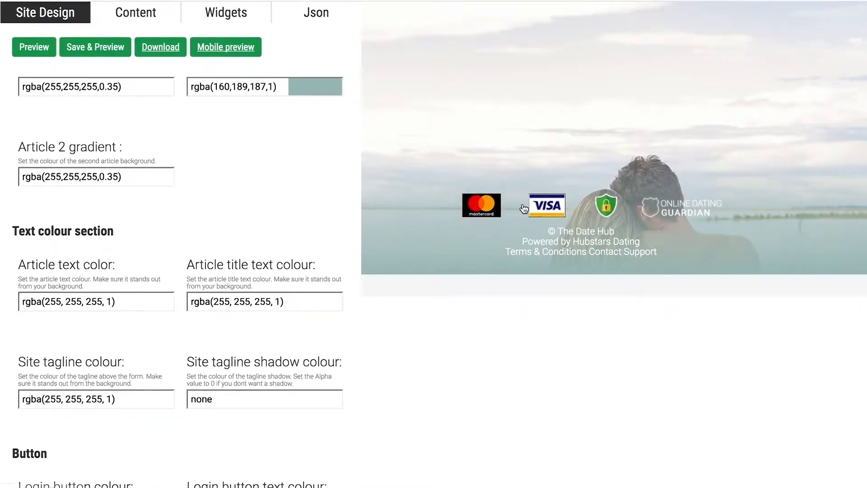
scroll(523, 201, "up", 7)
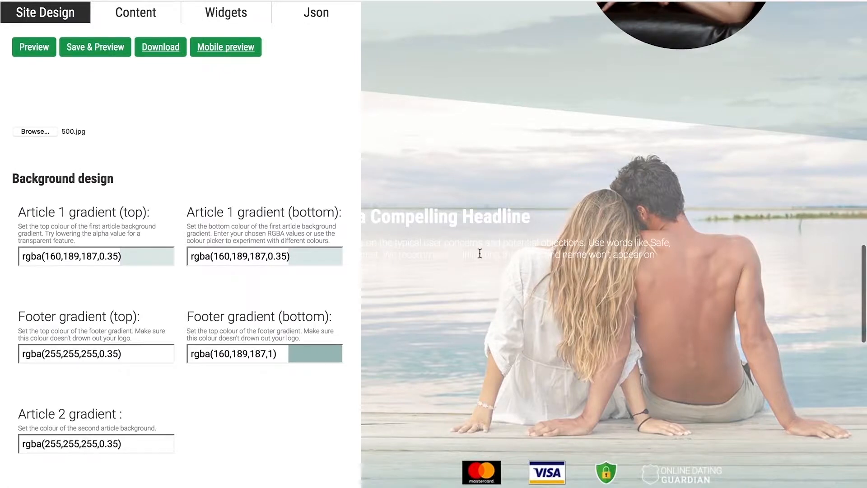
scroll(227, 376, "down", 5)
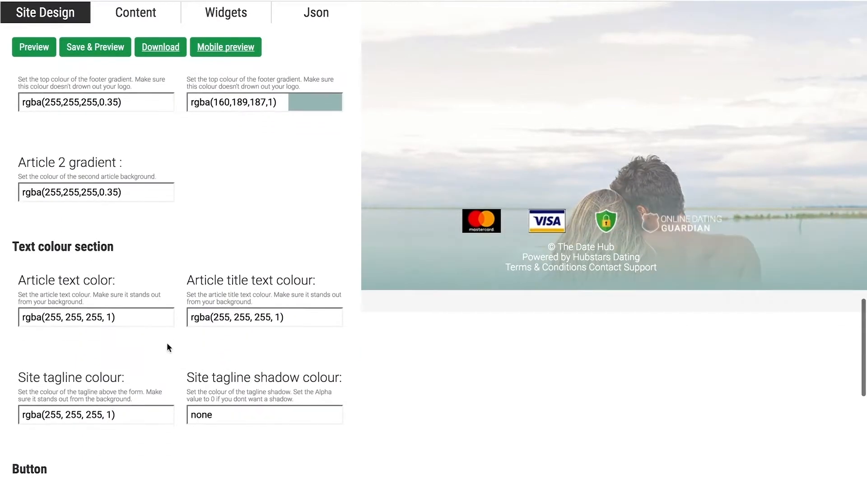
left_click(157, 324)
left_click_drag(56, 248, 87, 279)
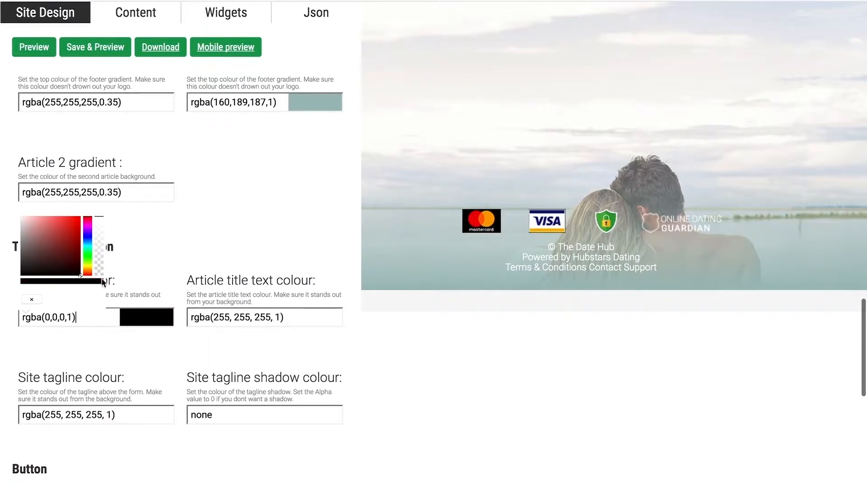
left_click(201, 268)
Set the article title text colour to black, rgba(0,0,0,1), with the colour picker.
scroll(457, 238, "up", 1)
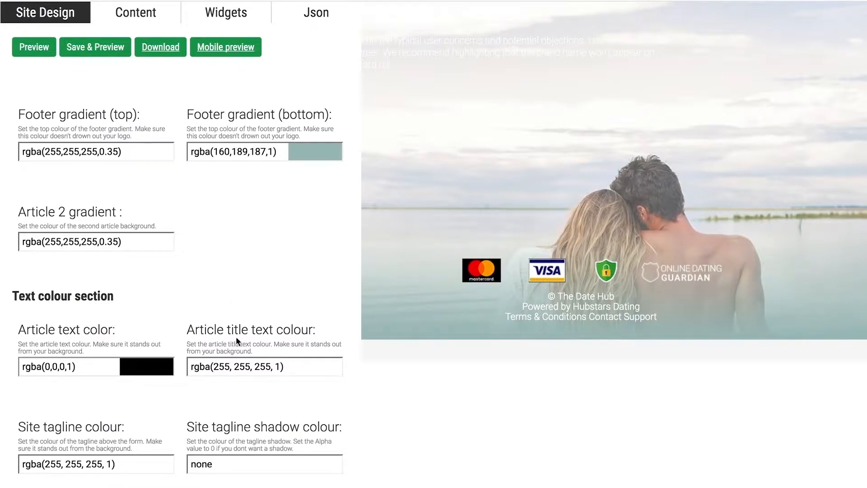
scroll(427, 310, "up", 3)
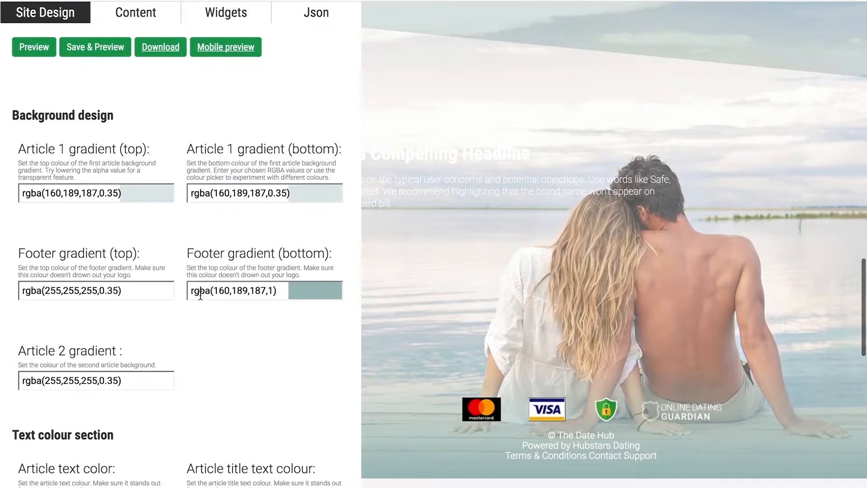
scroll(200, 294, "down", 3)
left_click(319, 358)
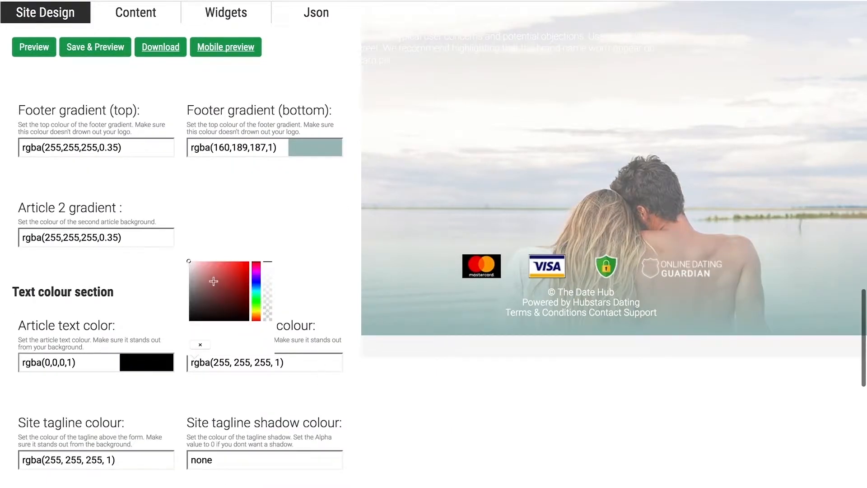
left_click_drag(235, 275, 283, 336)
left_click(320, 290)
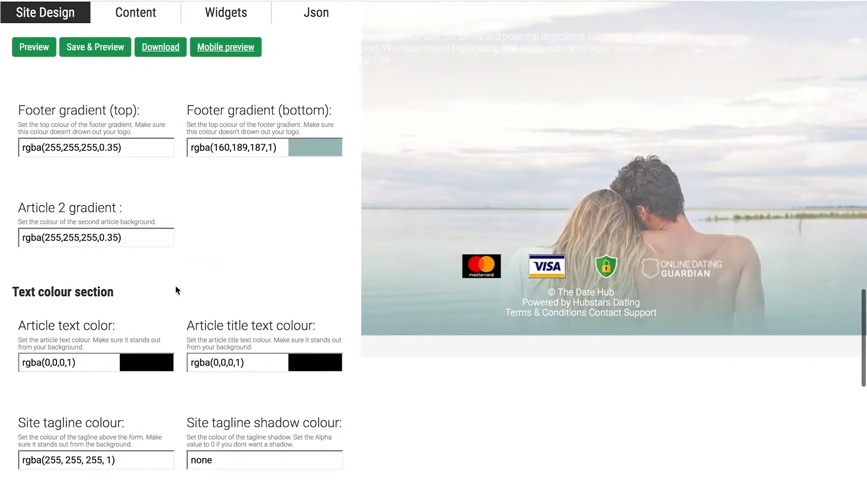
scroll(176, 285, "down", 2)
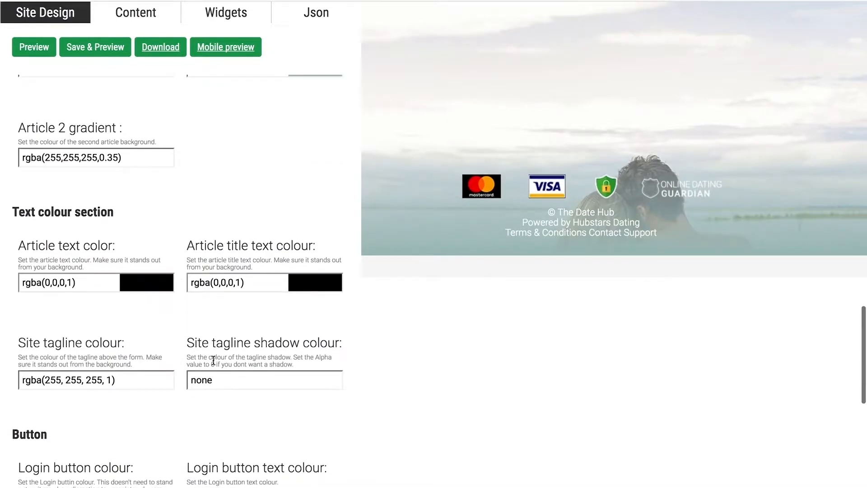
Examine the tagline above the sign-up form on the landing page with the design editor collapsed.
scroll(275, 329, "up", 15)
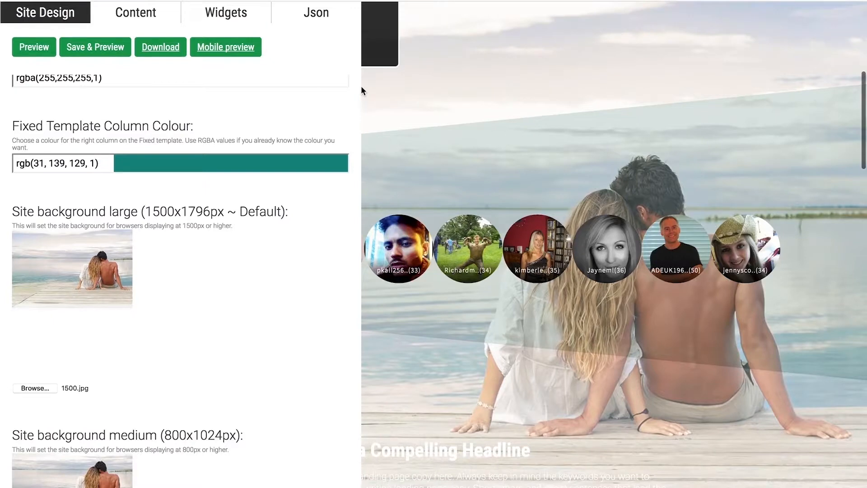
scroll(362, 86, "up", 6)
scroll(363, 92, "up", 1)
left_click(370, 87)
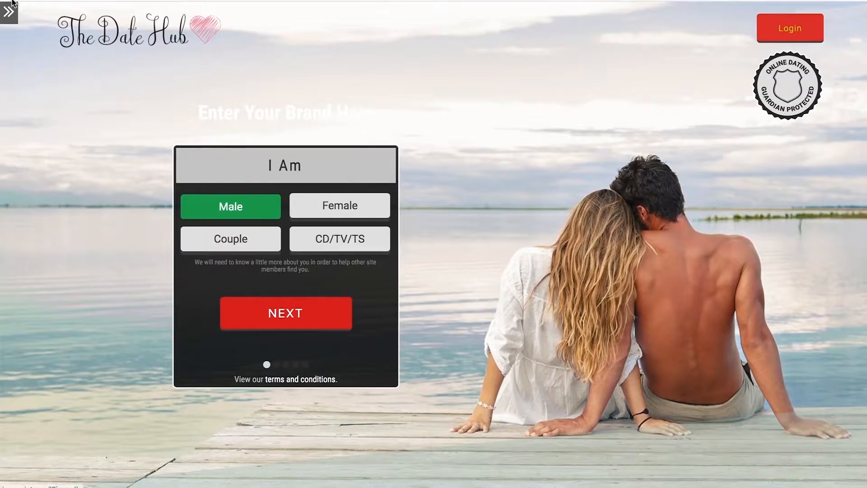
left_click(7, 18)
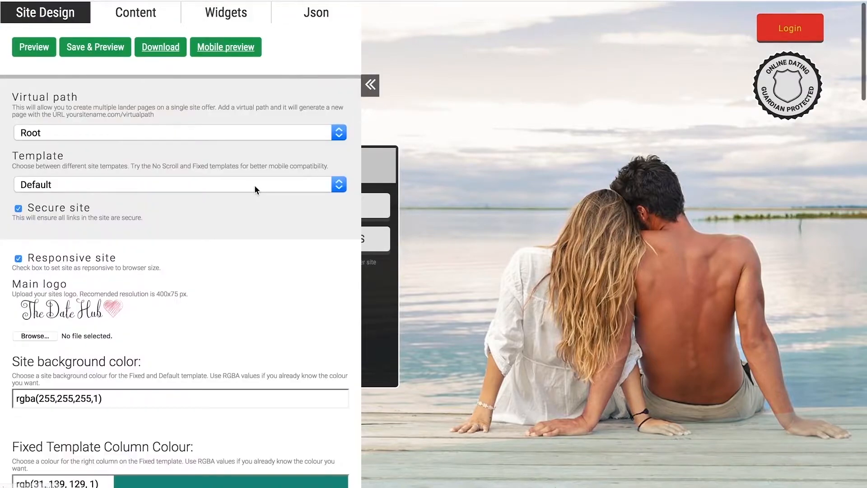
Set the site tagline colour to black, rgba(0,0,0,1), with the colour picker.
scroll(254, 185, "down", 5)
scroll(255, 187, "down", 15)
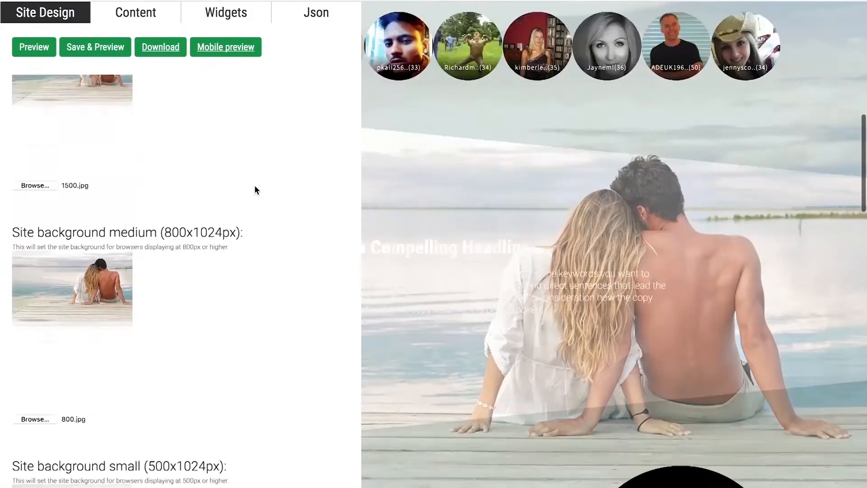
scroll(255, 190, "down", 5)
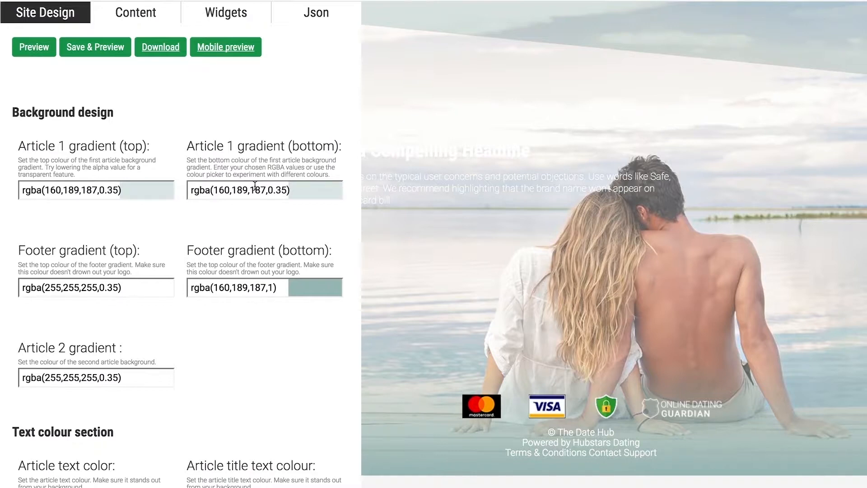
scroll(255, 186, "down", 6)
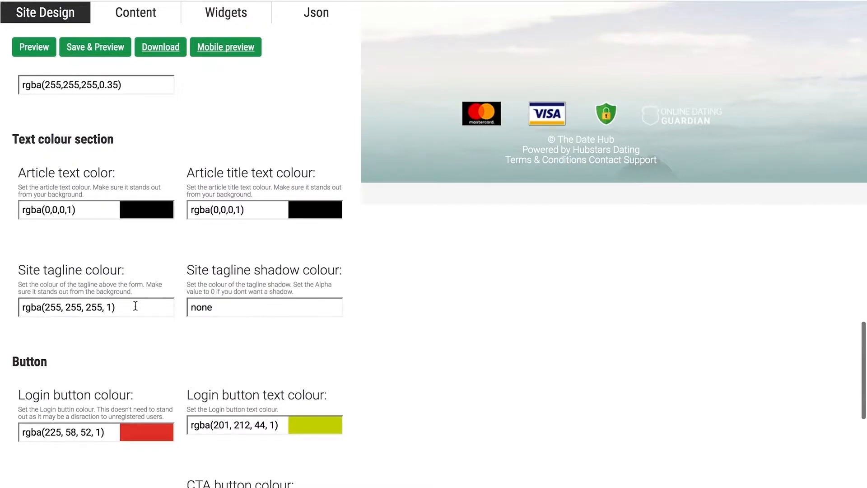
left_click(72, 307)
left_click_drag(54, 246, 110, 270)
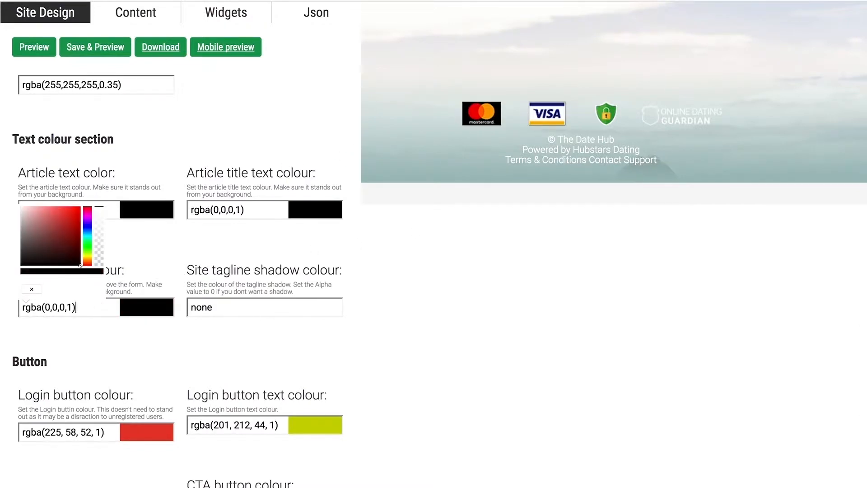
Preview the new text colours and examine the landing page down to its footer with the design editor collapsed.
scroll(95, 77, "up", 3)
left_click(47, 49)
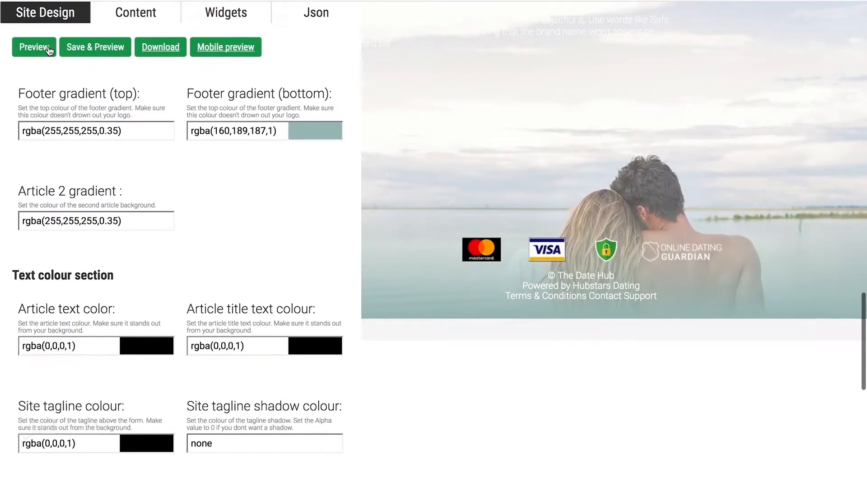
scroll(370, 187, "up", 6)
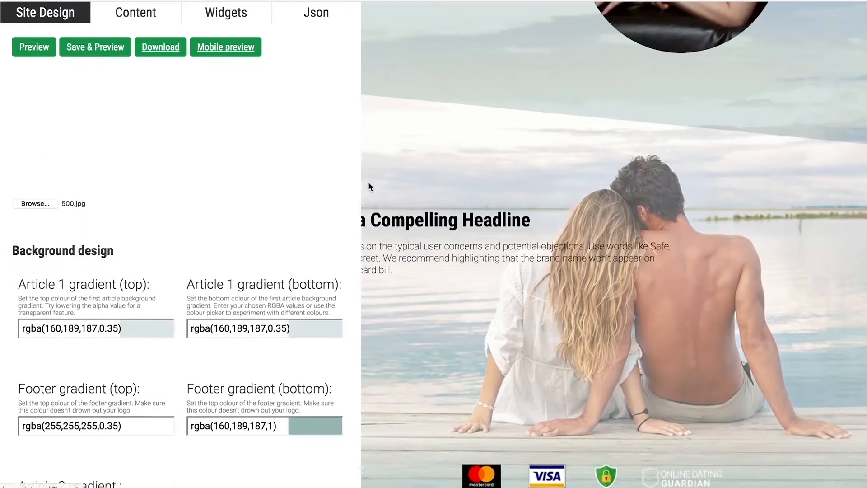
scroll(371, 187, "up", 4)
scroll(369, 183, "up", 10)
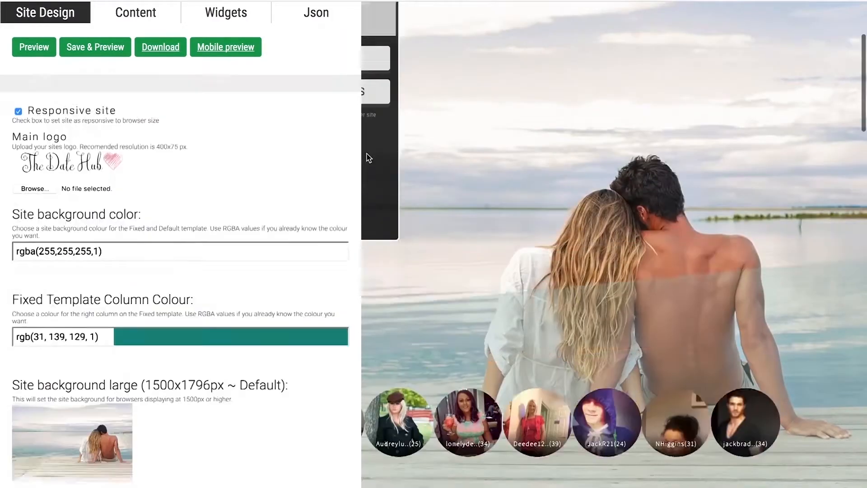
left_click(377, 18)
scroll(458, 116, "down", 10)
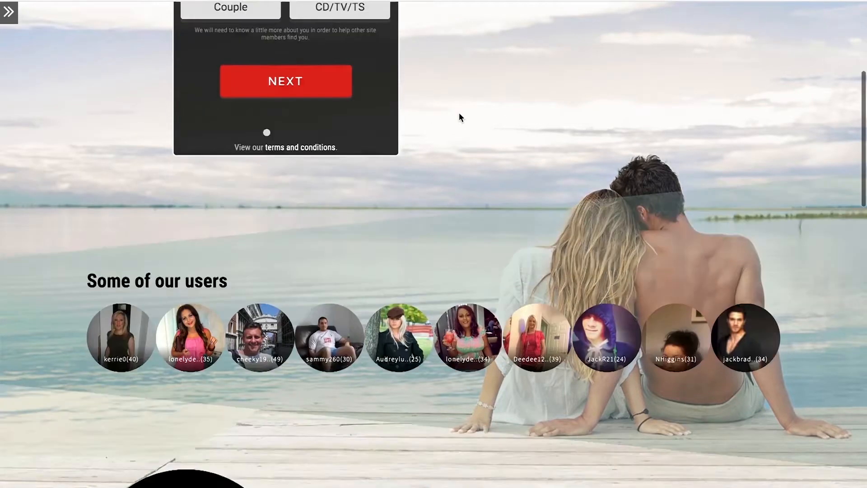
scroll(460, 117, "down", 10)
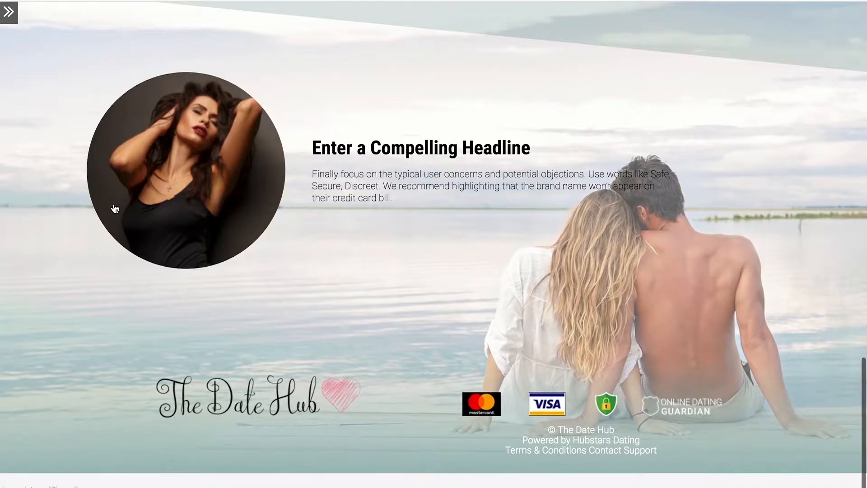
scroll(114, 206, "up", 5)
left_click(6, 20)
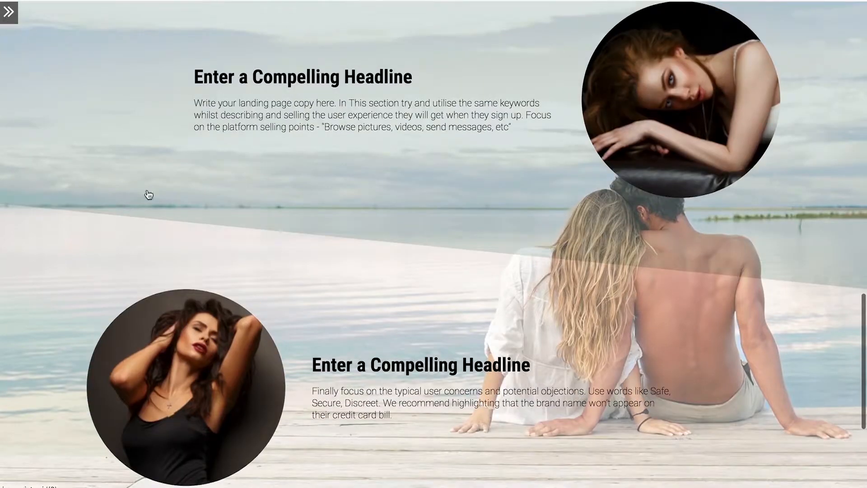
scroll(127, 253, "down", 10)
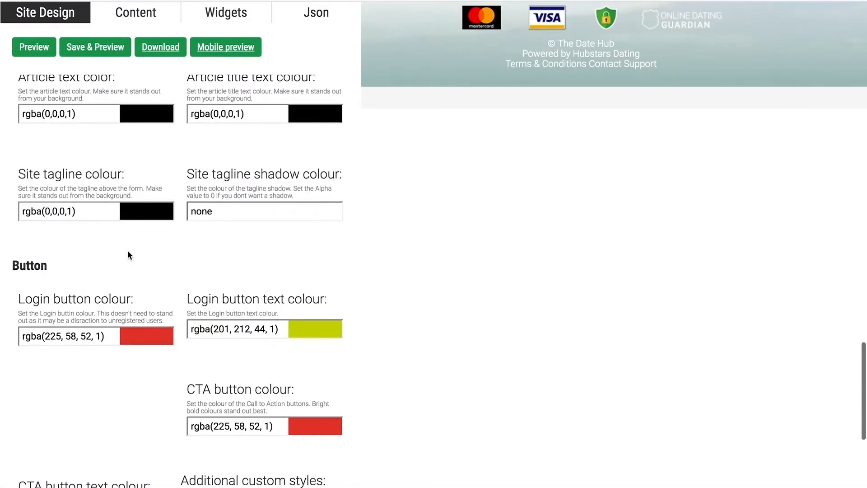
left_click(97, 111)
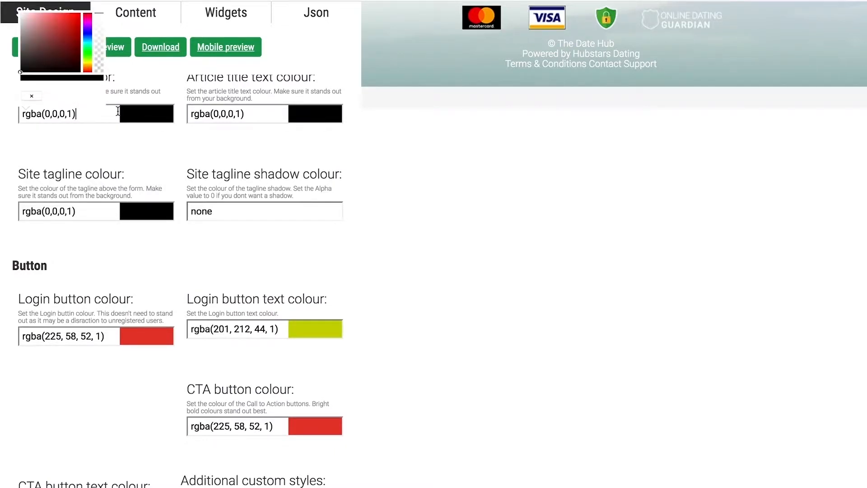
left_click(117, 175)
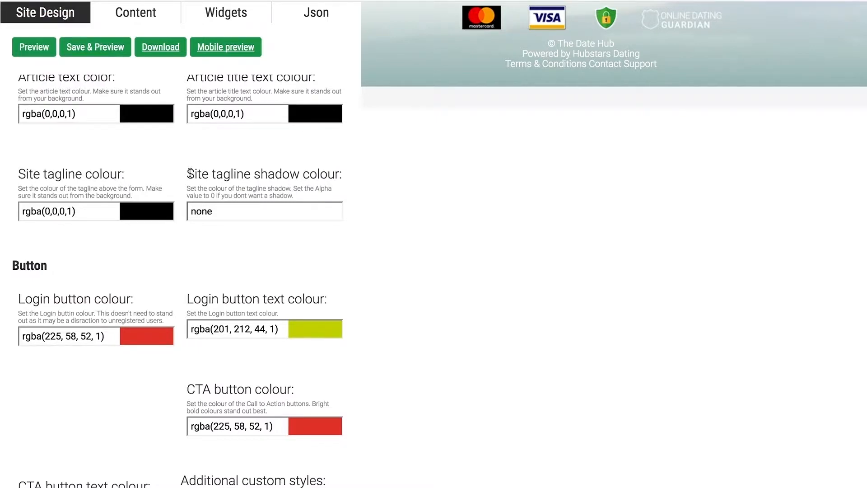
Replace the site tagline shadow value with 2px 3px 2px for the shadow's offsets and blur.
scroll(287, 183, "up", 1)
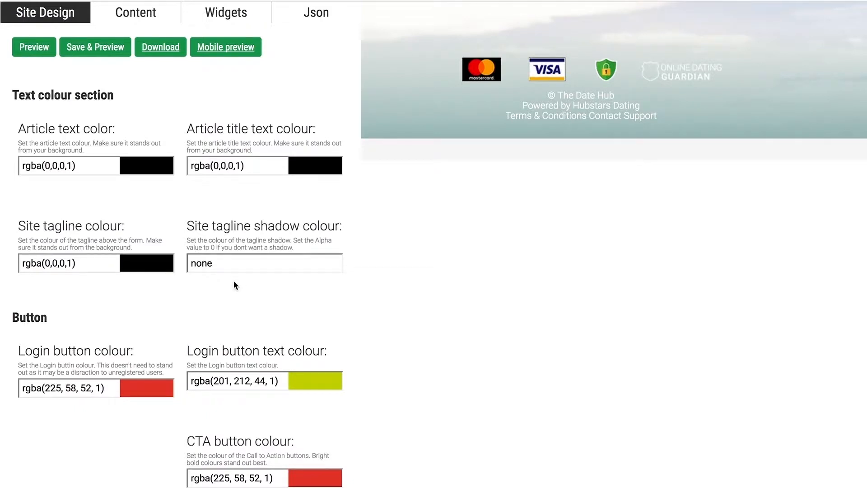
scroll(324, 266, "up", 15)
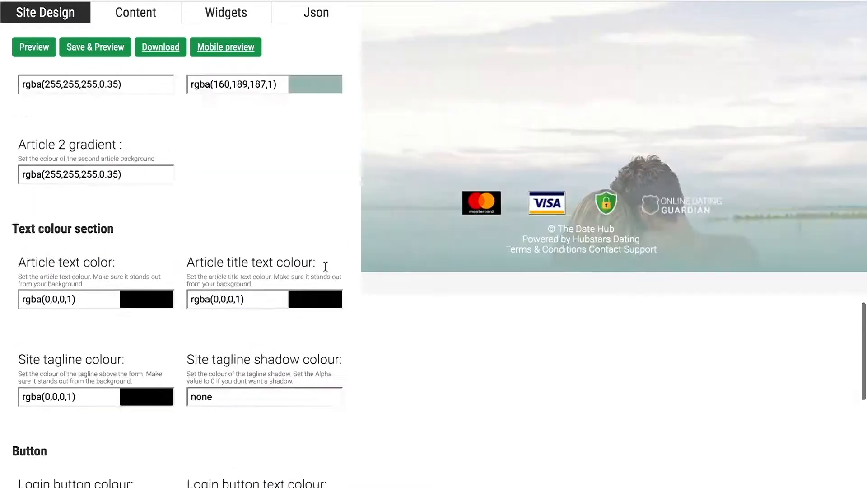
scroll(325, 267, "up", 9)
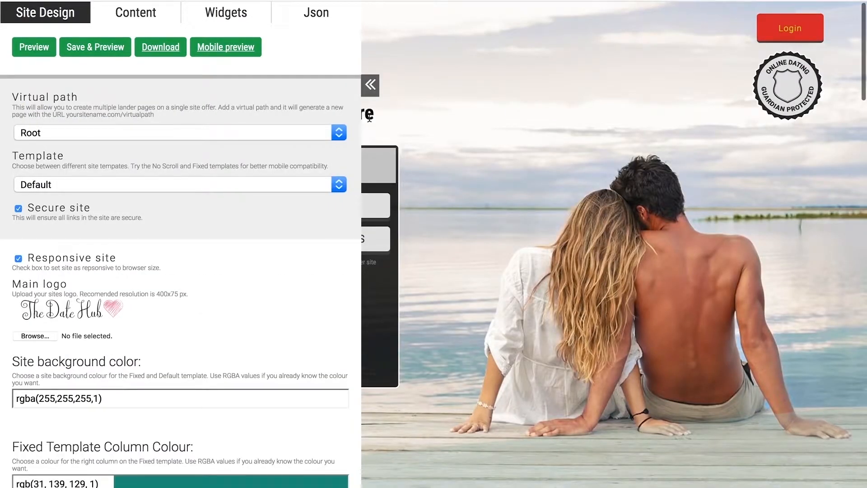
scroll(321, 131, "down", 12)
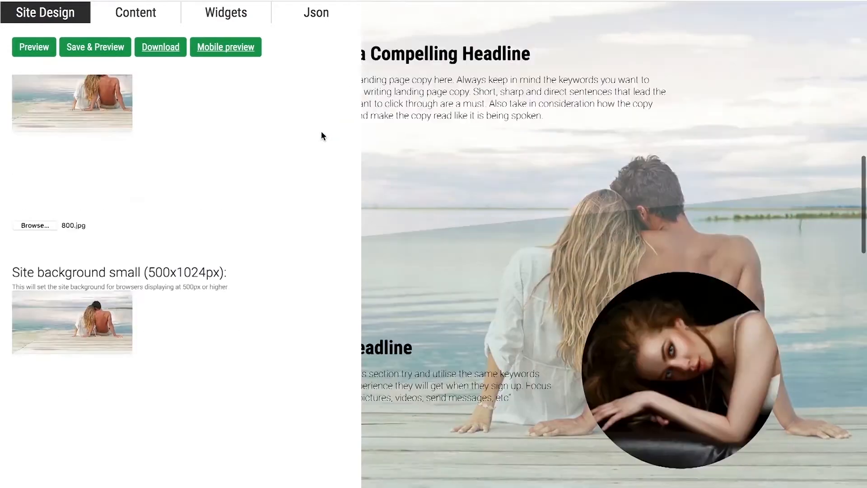
scroll(322, 131, "down", 15)
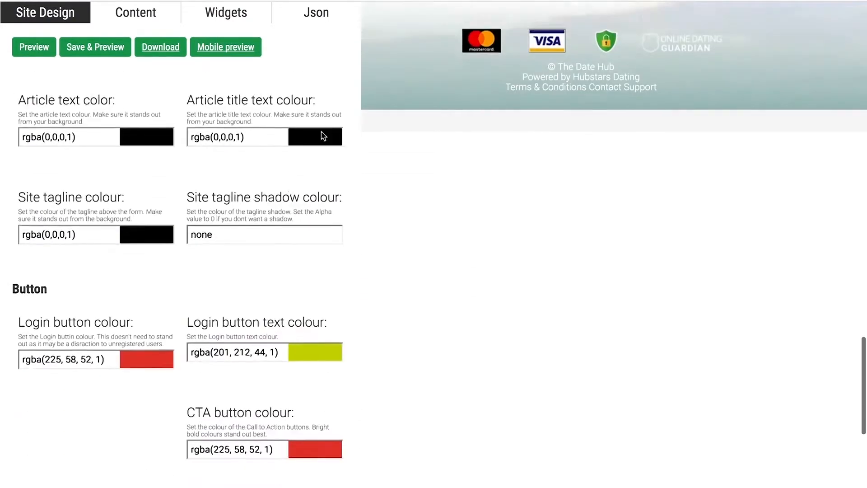
left_click_drag(235, 219, 174, 217)
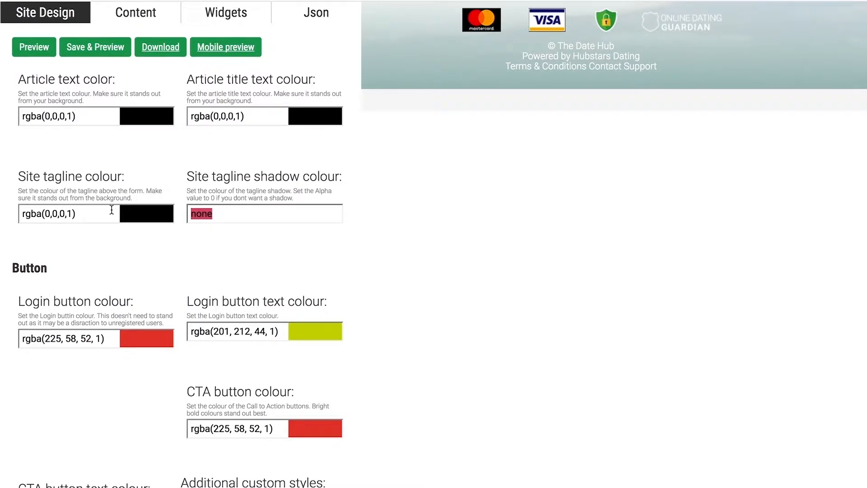
key("BackSpace")
type("2px")
type("3px")
type("2px")
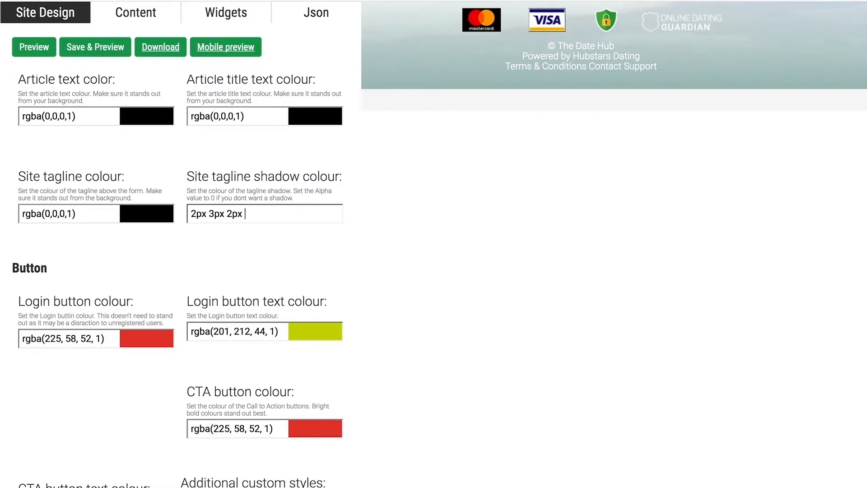
Add the colour rgba(160,189,187,0.75) to the site tagline shadow value, reusing the footer gradient's RGB values.
type("gba(")
scroll(88, 153, "up", 5)
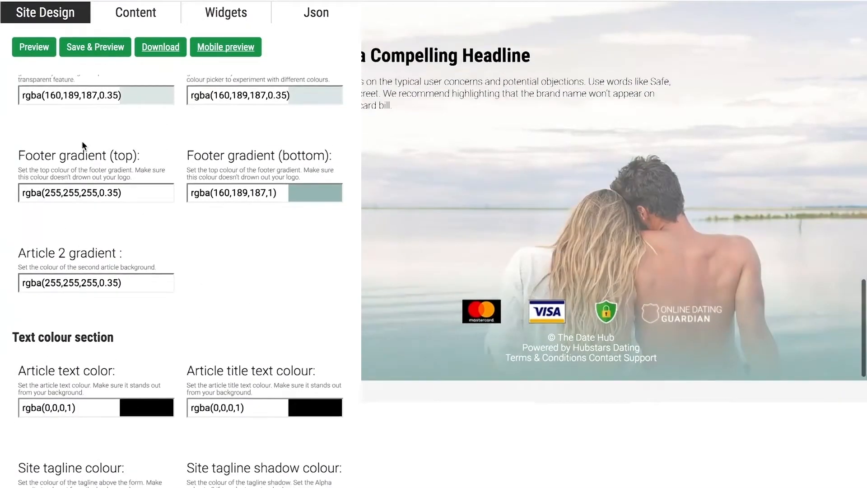
scroll(82, 143, "down", 2)
scroll(82, 143, "up", 2)
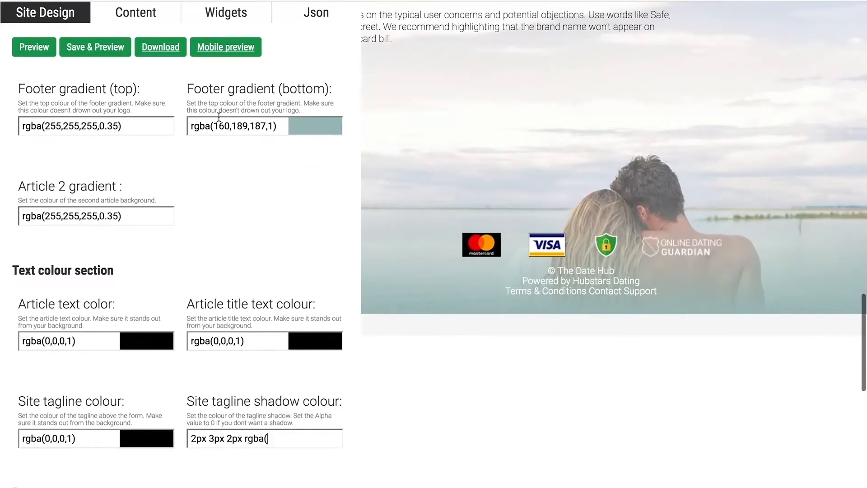
type("160,189,187,")
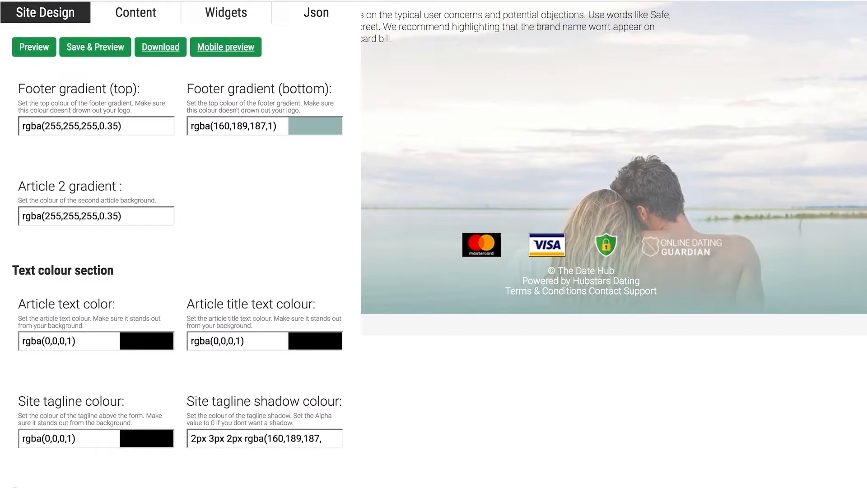
type("0.75")
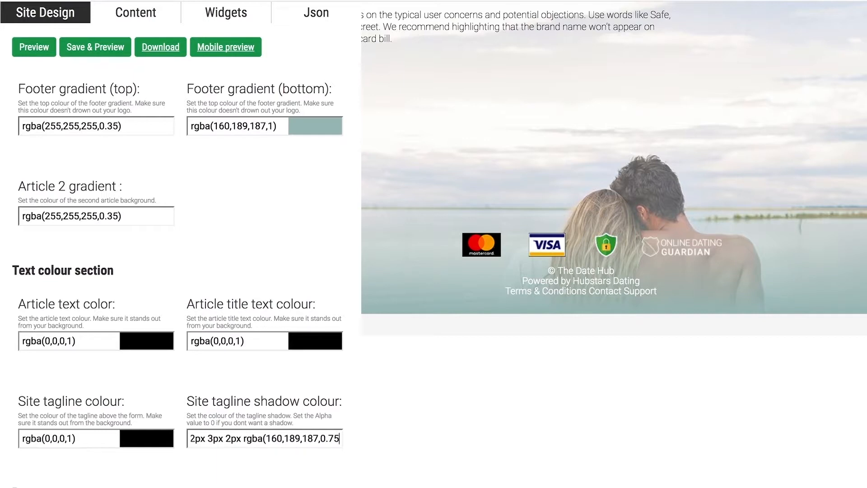
type(")")
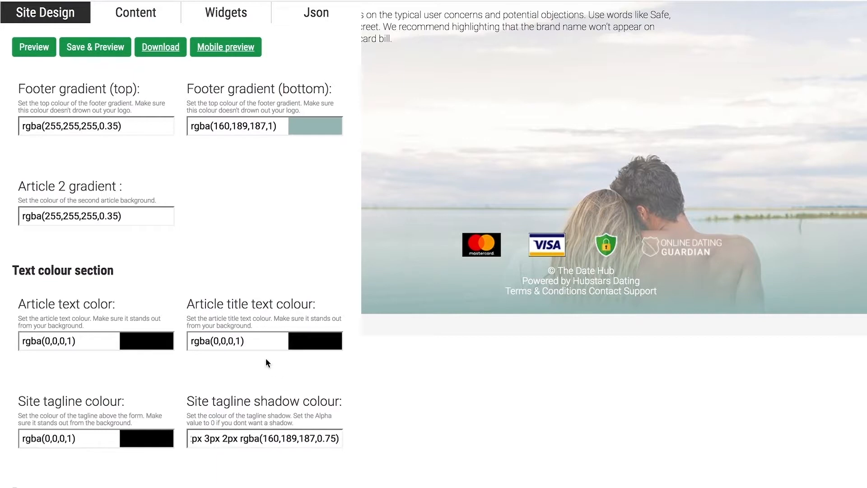
Preview the tagline shadow and check it above the sign-up form with the design editor collapsed.
left_click(39, 49)
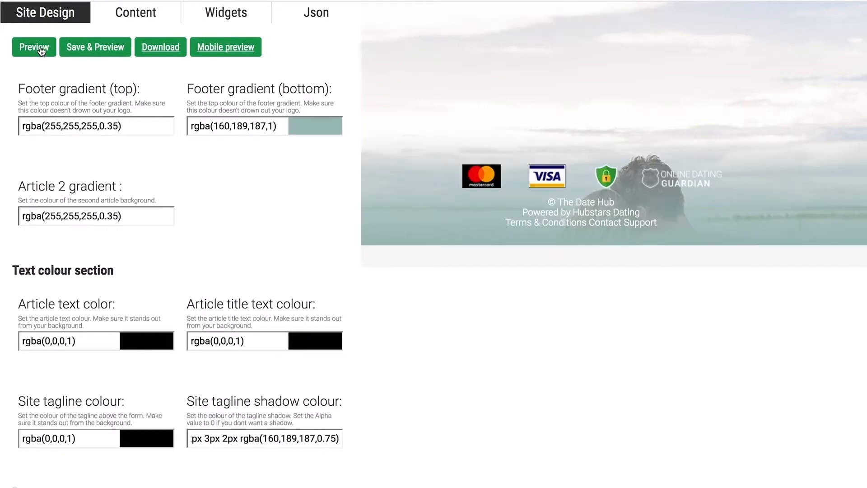
scroll(277, 200, "up", 15)
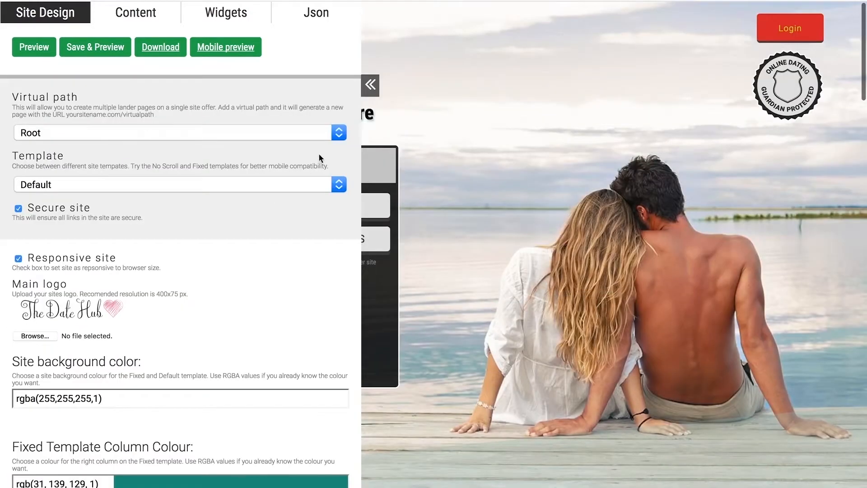
left_click(371, 91)
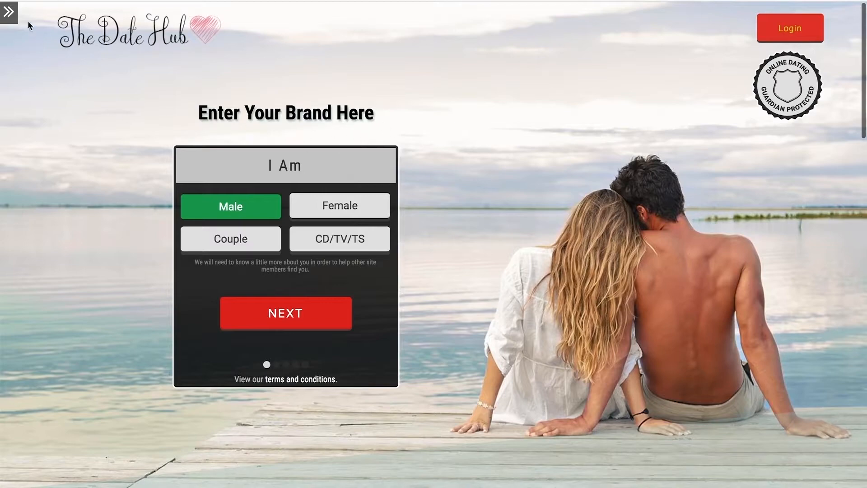
left_click(9, 13)
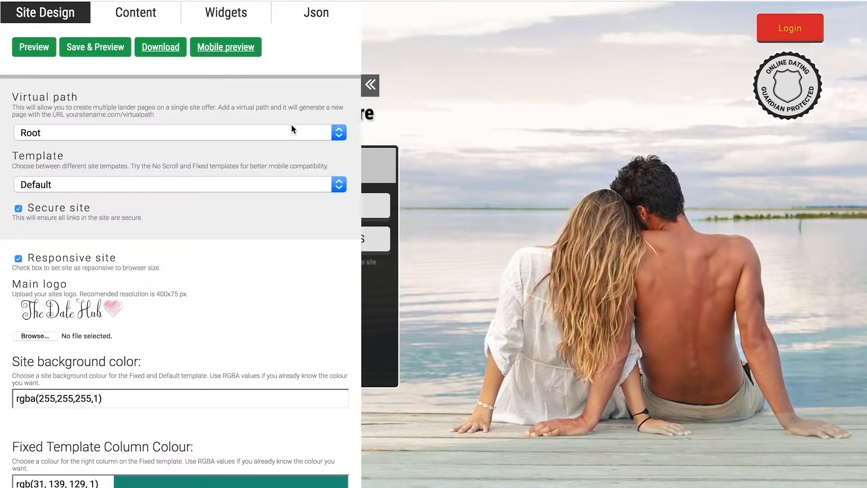
Review the text colour settings, then save and preview the design.
scroll(291, 129, "down", 15)
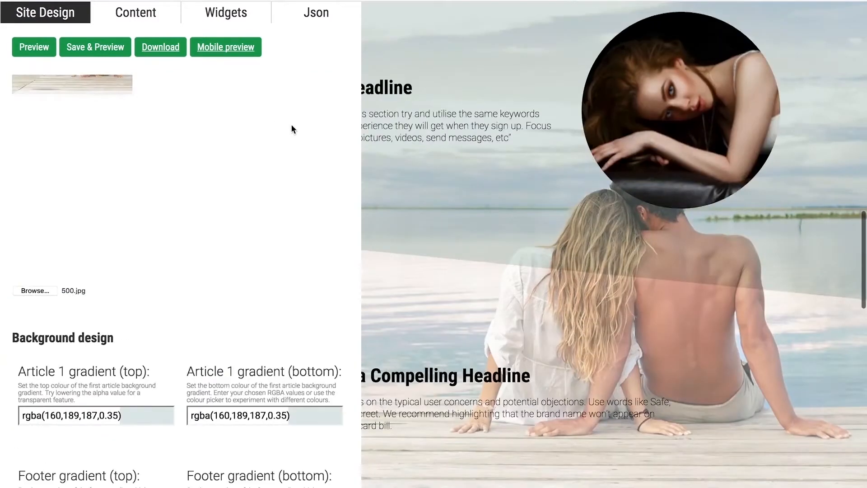
scroll(291, 128, "down", 10)
scroll(292, 128, "up", 3)
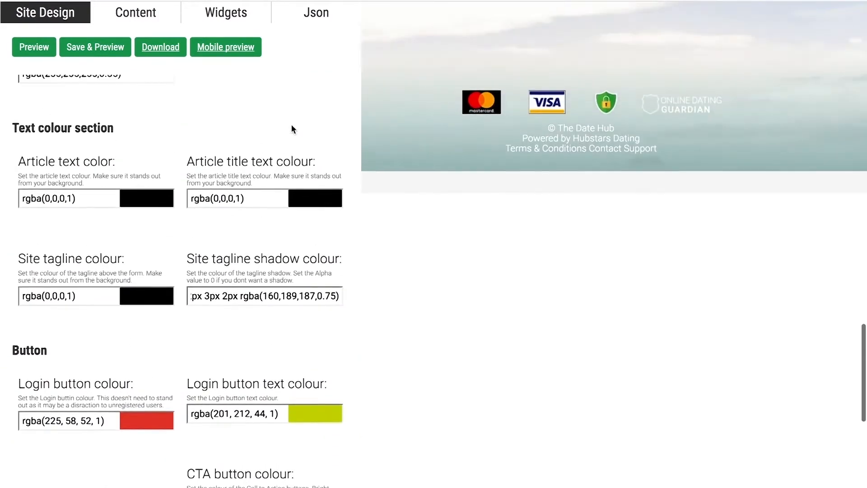
scroll(292, 126, "up", 1)
left_click(107, 53)
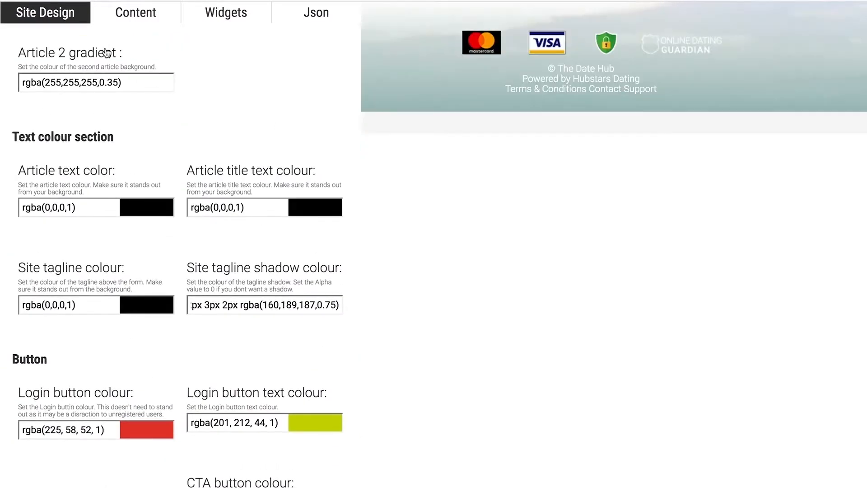
Set the login button colour to rgba(160,189,187,1), reusing the bottom footer gradient's colour.
scroll(240, 154, "up", 12)
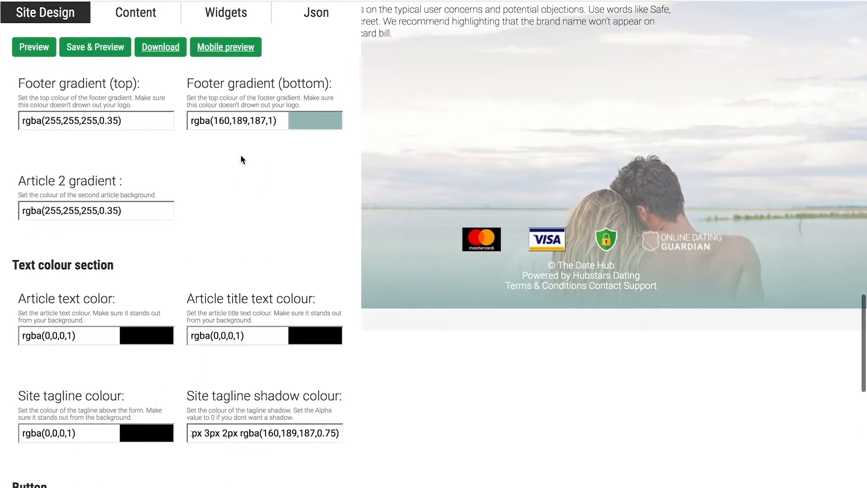
scroll(240, 155, "up", 10)
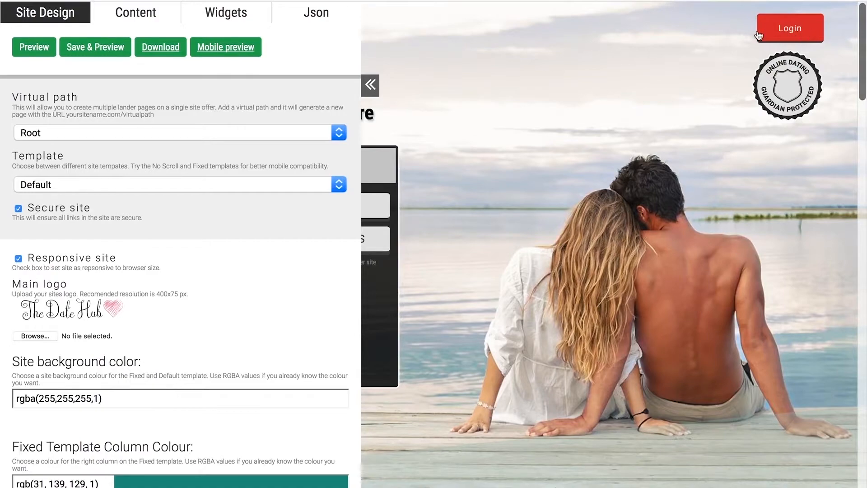
scroll(505, 245, "down", 6)
scroll(504, 240, "down", 6)
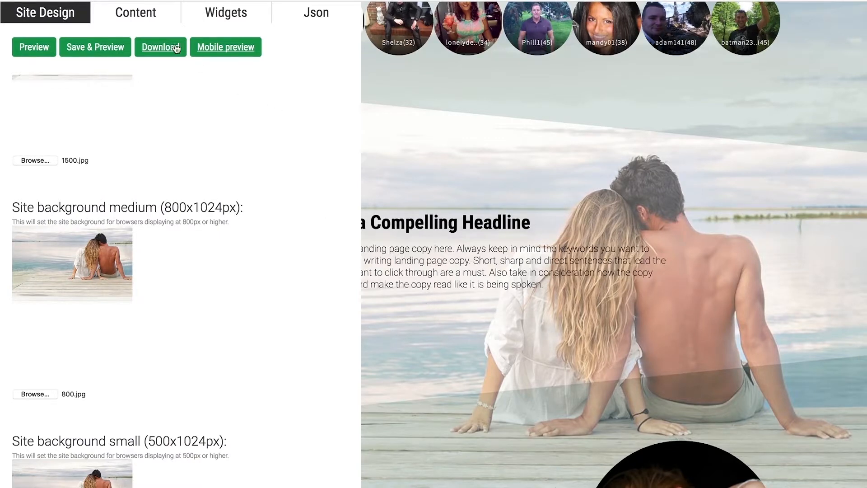
scroll(254, 220, "down", 6)
scroll(255, 220, "down", 11)
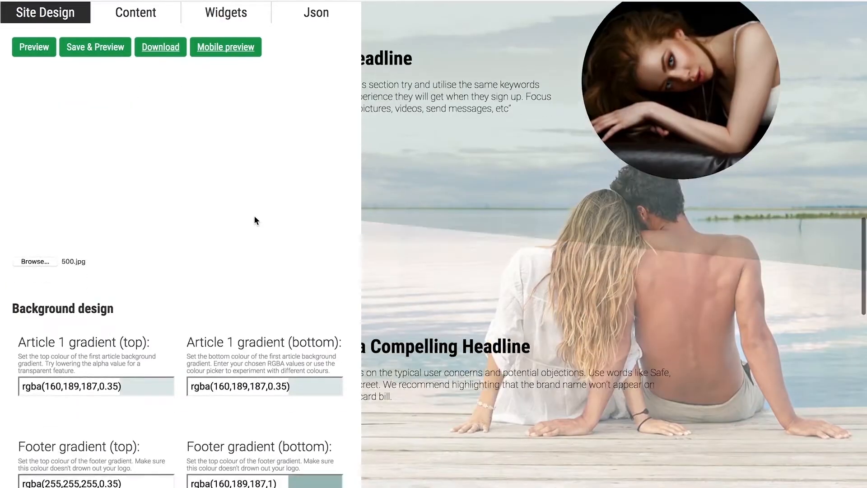
scroll(255, 220, "down", 6)
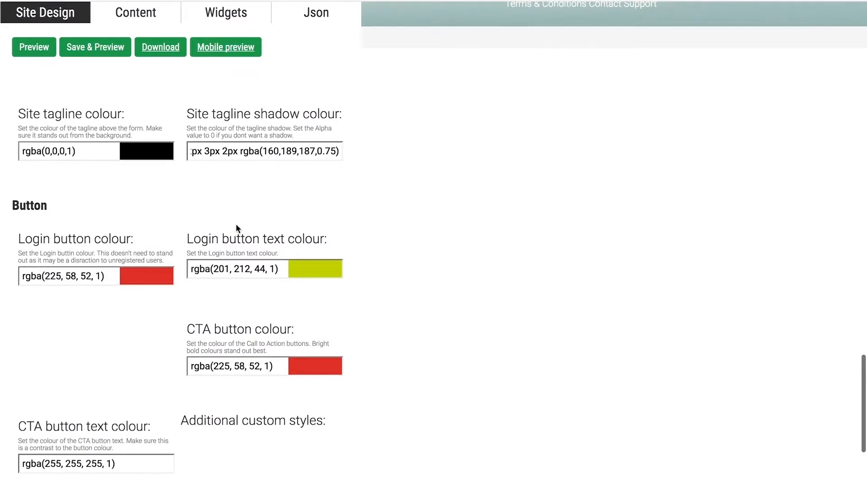
scroll(236, 223, "up", 9)
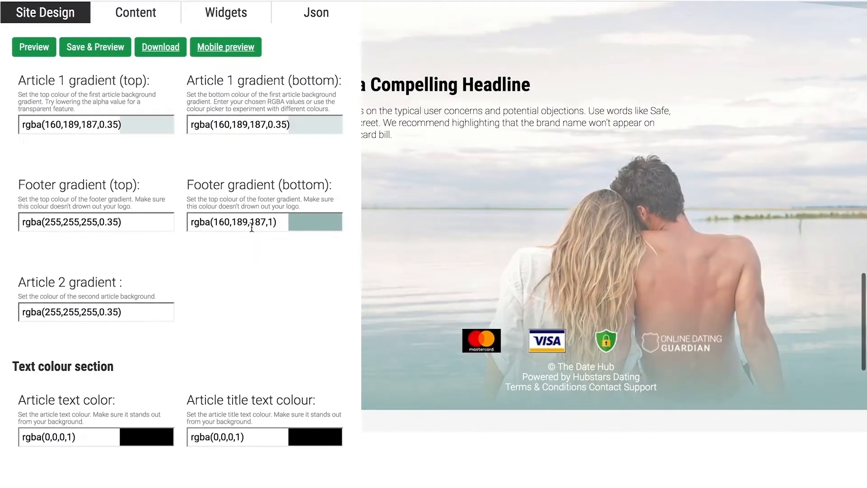
left_click_drag(281, 222, 184, 222)
key("ctrl+c")
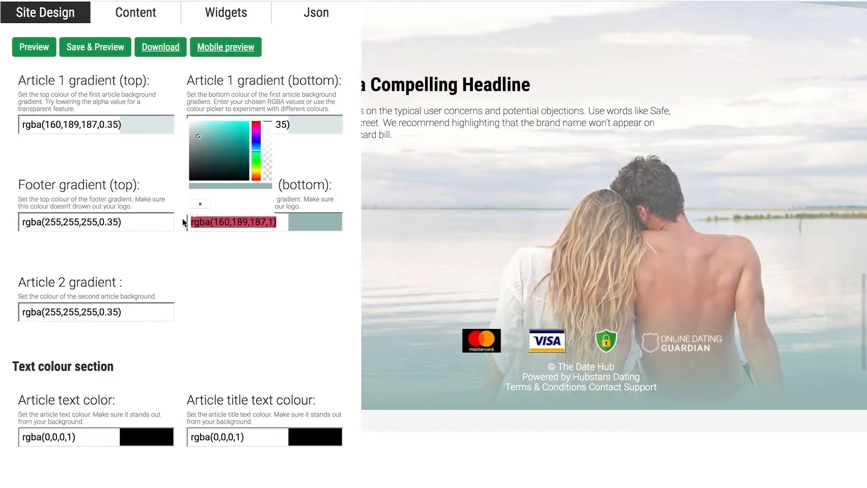
scroll(277, 307, "down", 5)
left_click_drag(117, 407, 7, 406)
key("ctrl+v")
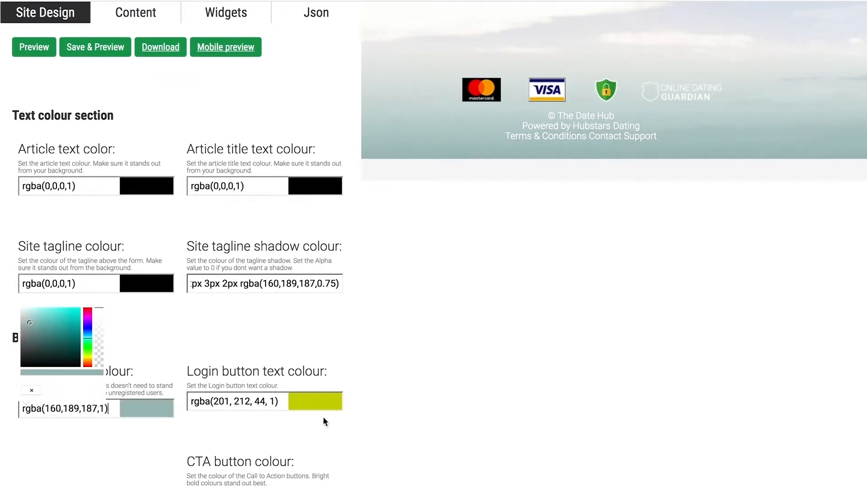
Set the login button text colour to rgba(255,255,255,1) and preview the design.
left_click(290, 401)
key("ctrl+a")
key("ctrl+v")
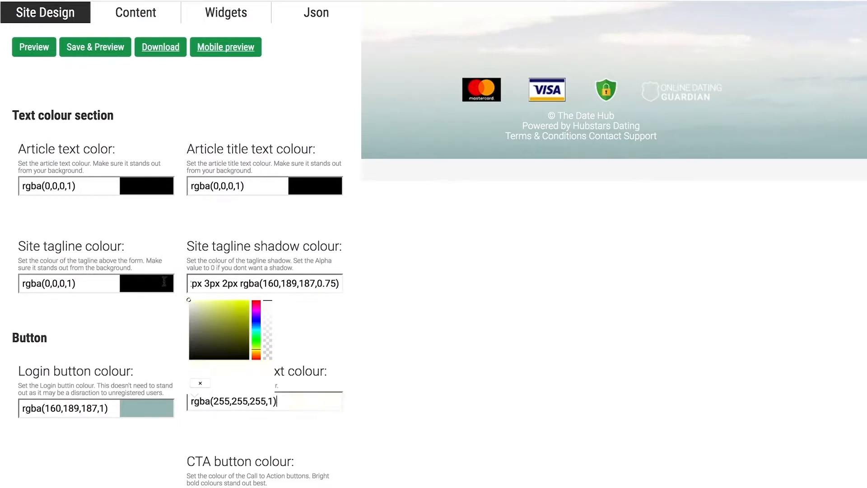
left_click(300, 347)
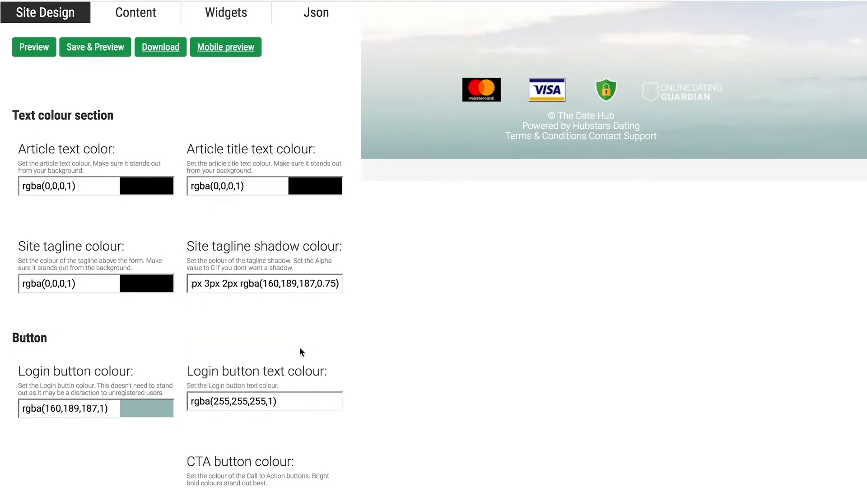
left_click(47, 50)
scroll(541, 232, "up", 15)
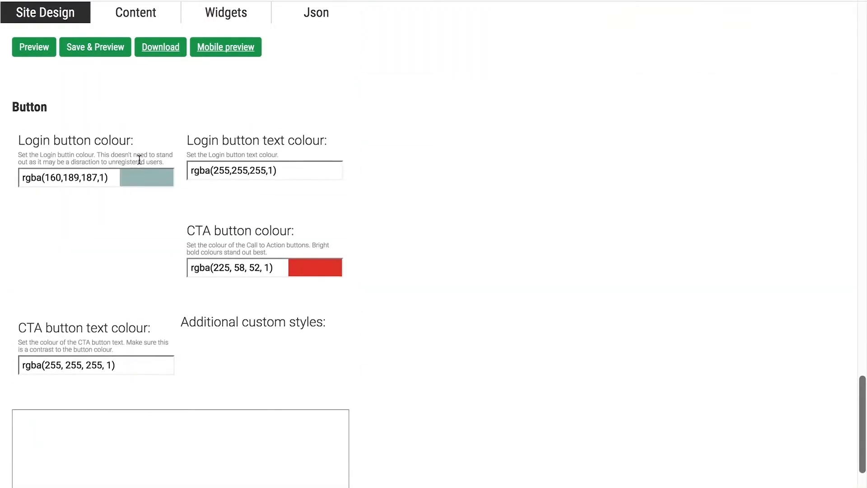
Set the CTA button colour to rgba(239,157,177, 1), then save and preview the design.
scroll(139, 159, "down", 1)
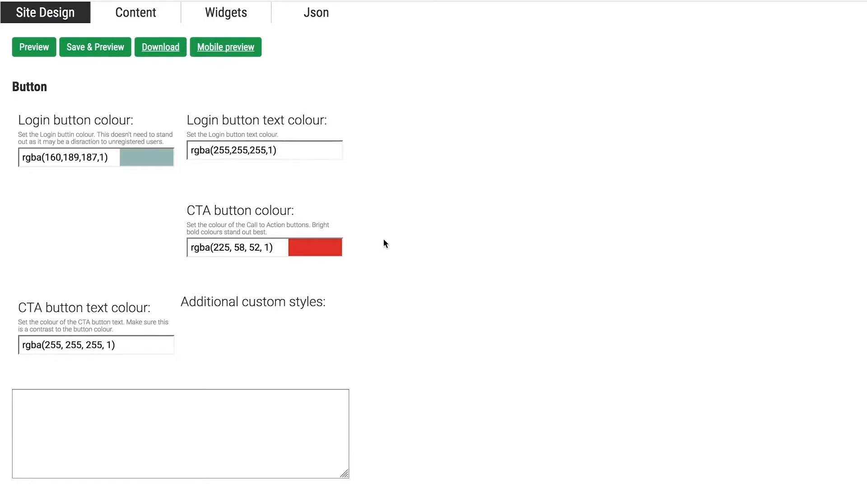
left_click(261, 246)
left_click_drag(260, 246, 213, 245)
type("239,157,177")
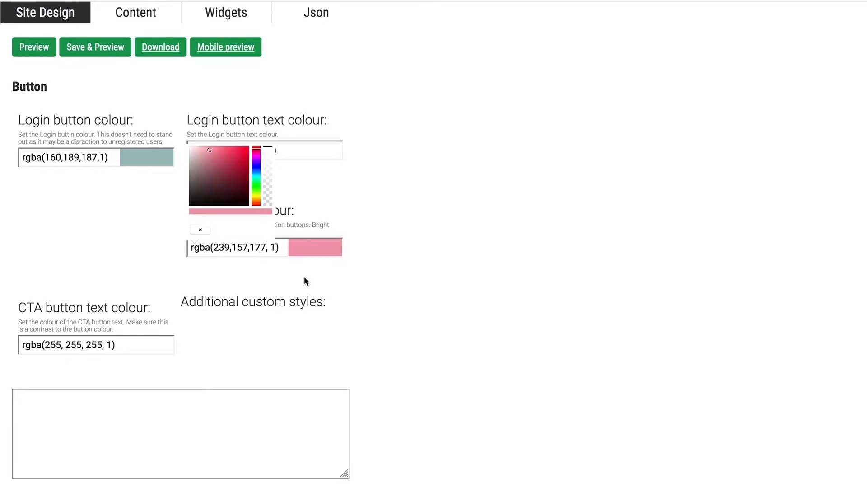
left_click(94, 86)
left_click(93, 50)
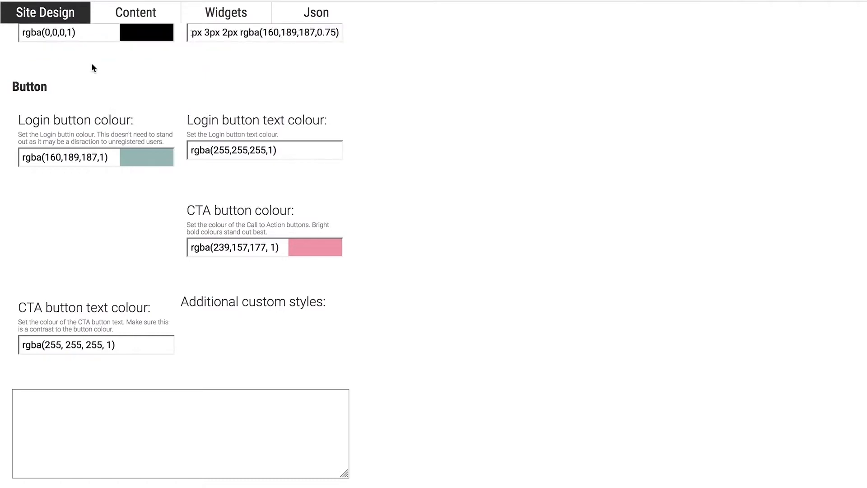
Save and preview the design again, and review the landing page from the login area down to the footer.
left_click(161, 342)
scroll(168, 210, "up", 15)
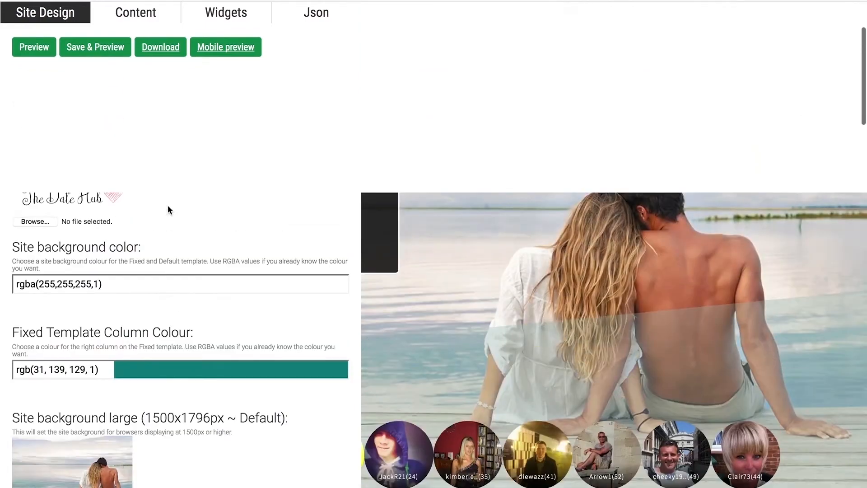
scroll(167, 209, "up", 3)
left_click(90, 52)
scroll(516, 226, "down", 10)
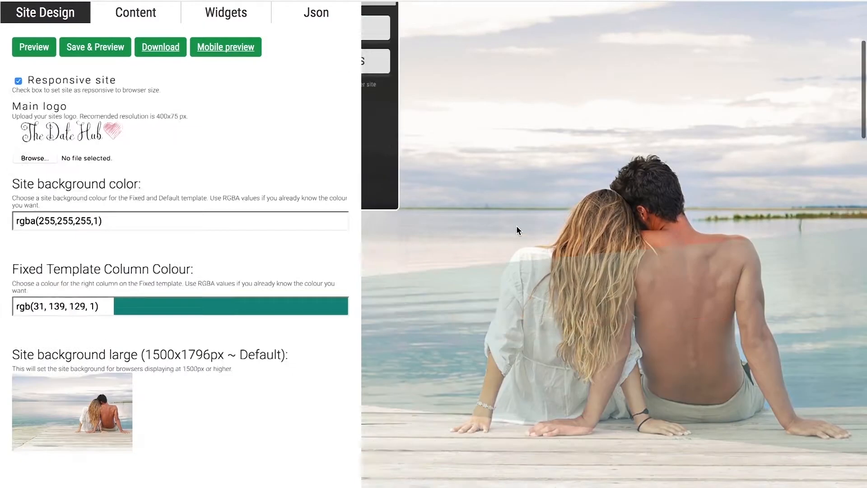
scroll(517, 226, "down", 3)
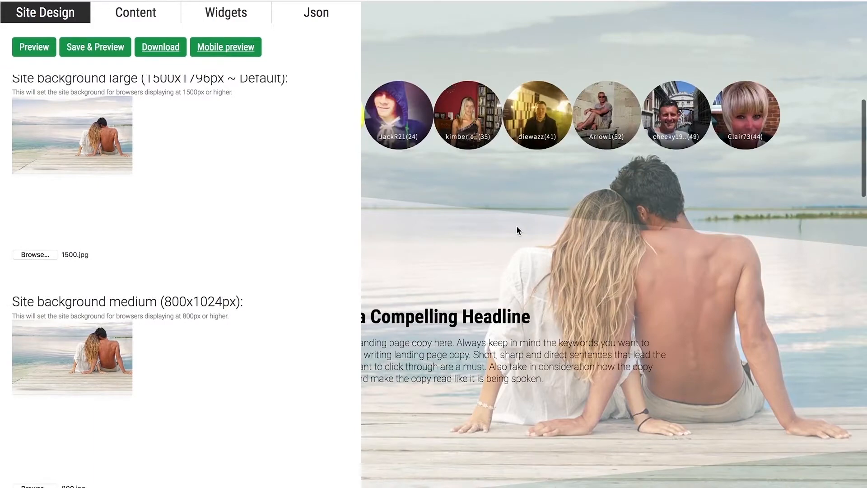
scroll(517, 228, "down", 4)
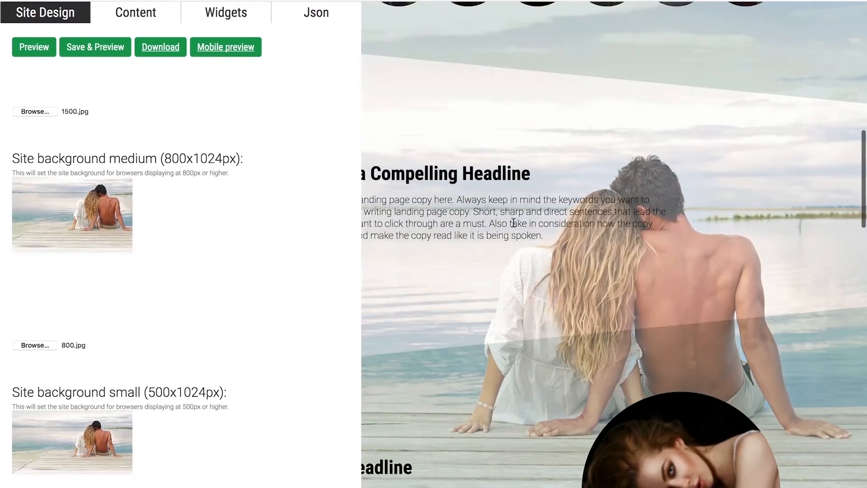
scroll(267, 288, "down", 15)
scroll(268, 286, "down", 15)
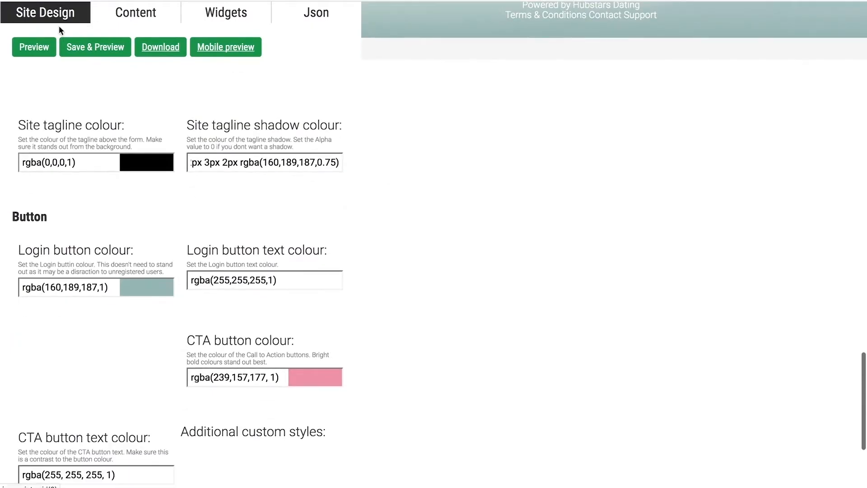
Add the custom style "p span { font-weight: 400}" to thicken the article paragraph text.
scroll(241, 145, "down", 5)
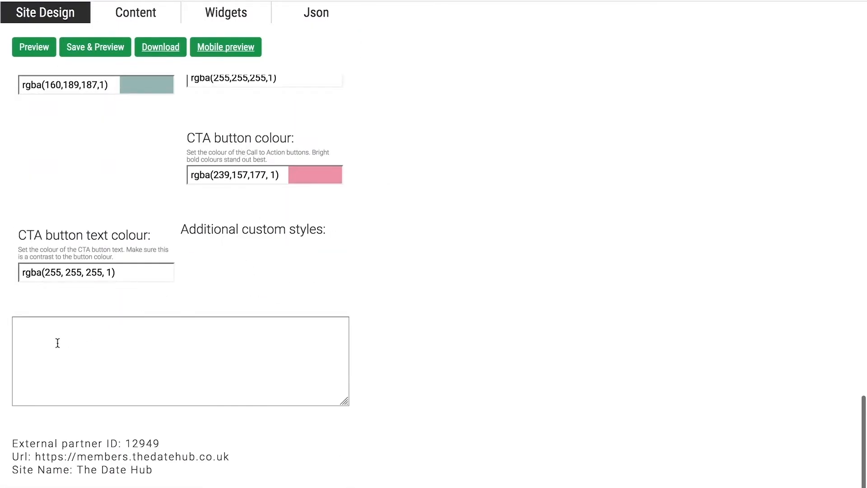
left_click(166, 377)
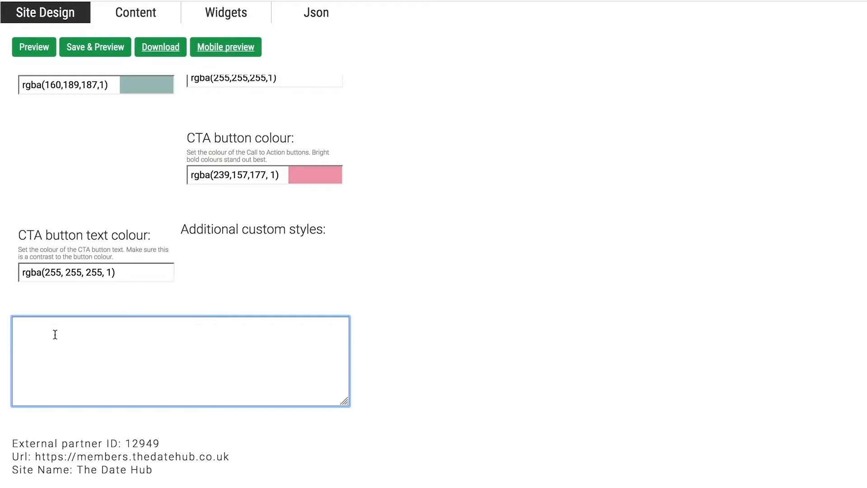
scroll(408, 262, "up", 10)
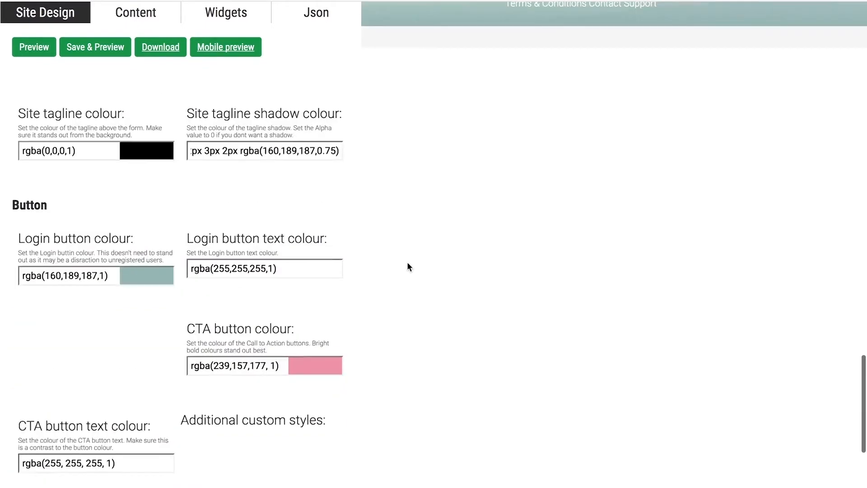
scroll(407, 261, "up", 4)
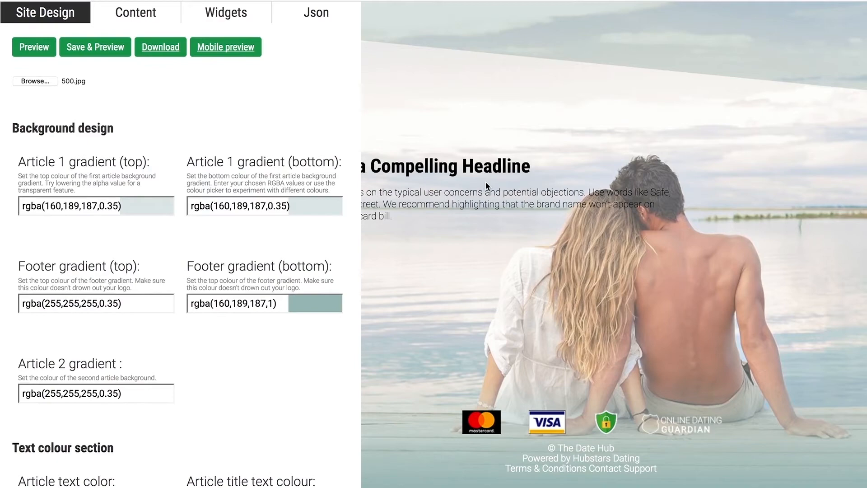
scroll(307, 202, "down", 10)
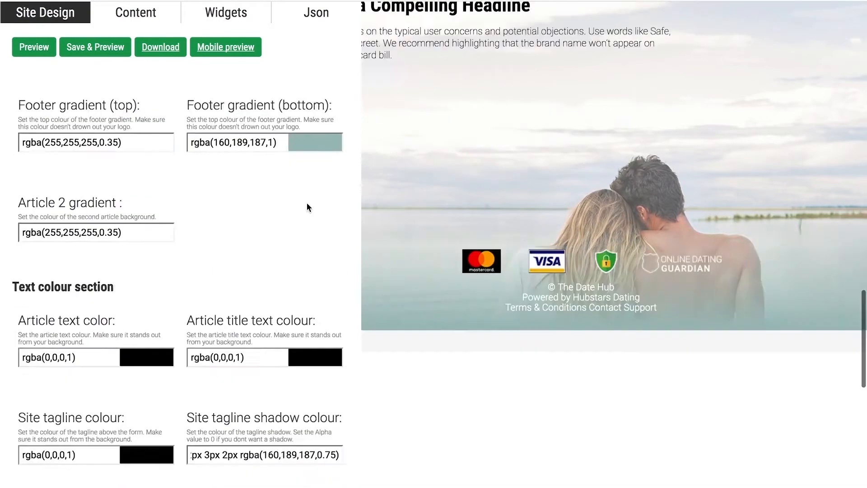
scroll(307, 207, "down", 4)
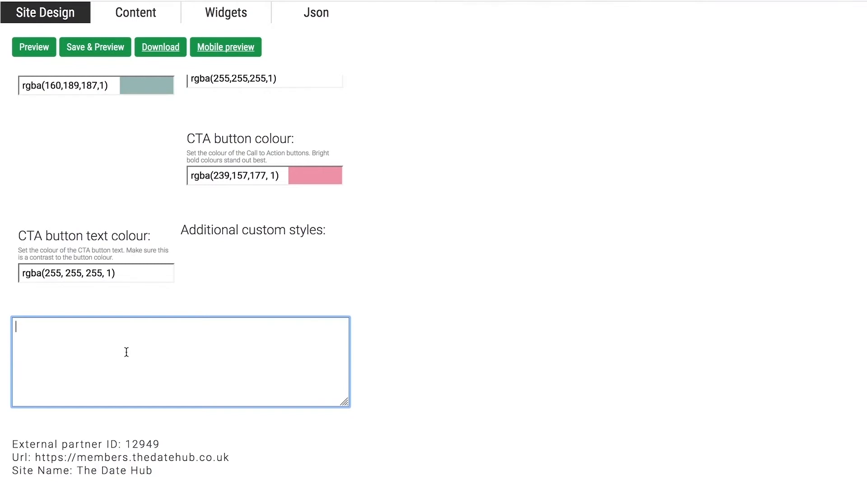
type("p span { font-wei")
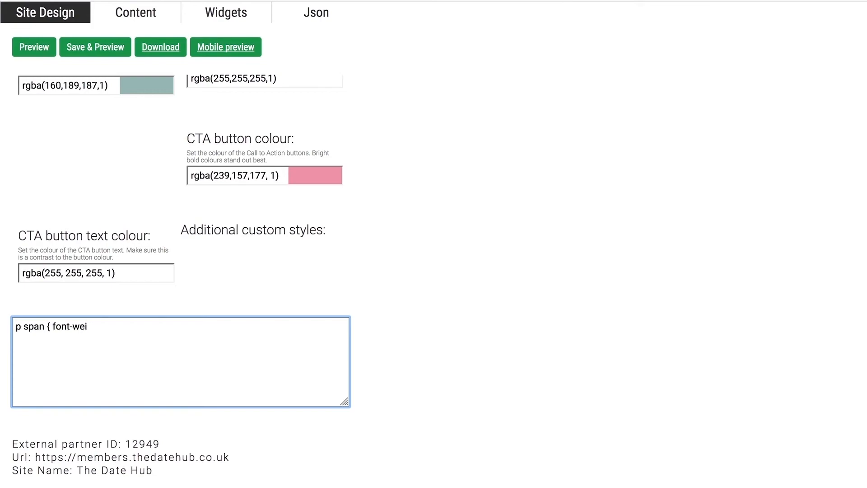
type("ght: 400")
type("}")
Preview the article paragraphs with the custom font weight, then save and preview the design.
scroll(69, 223, "up", 10)
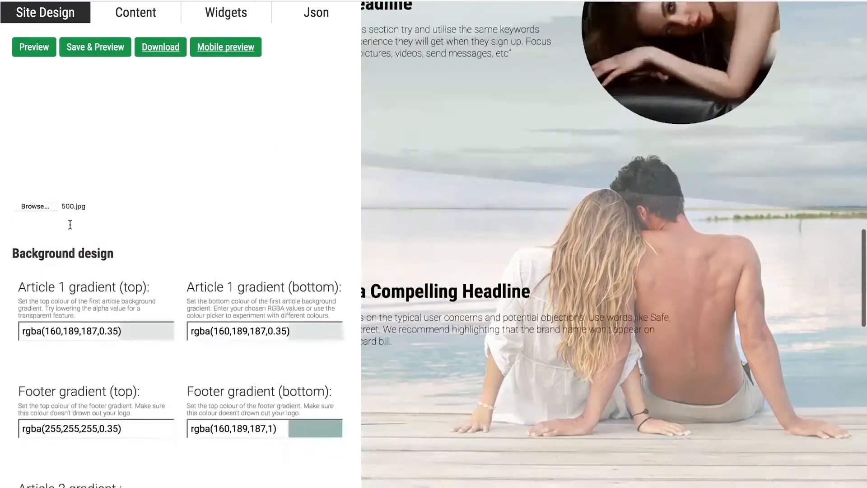
left_click(45, 51)
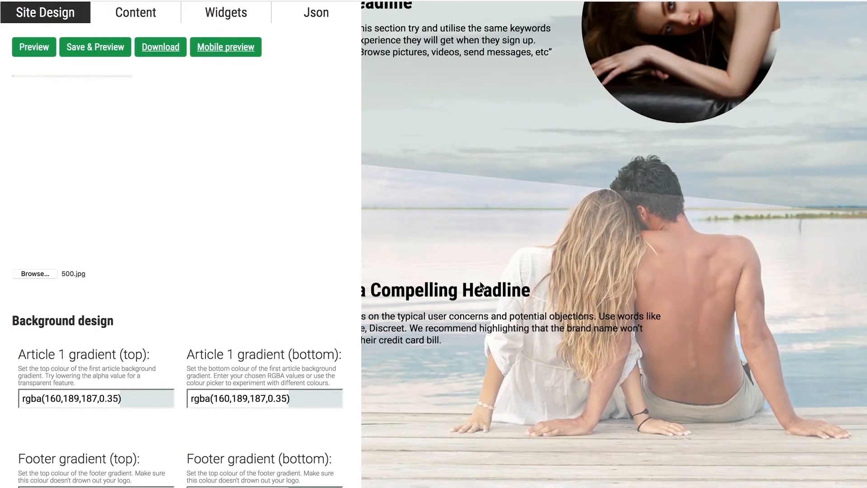
scroll(528, 142, "down", 1)
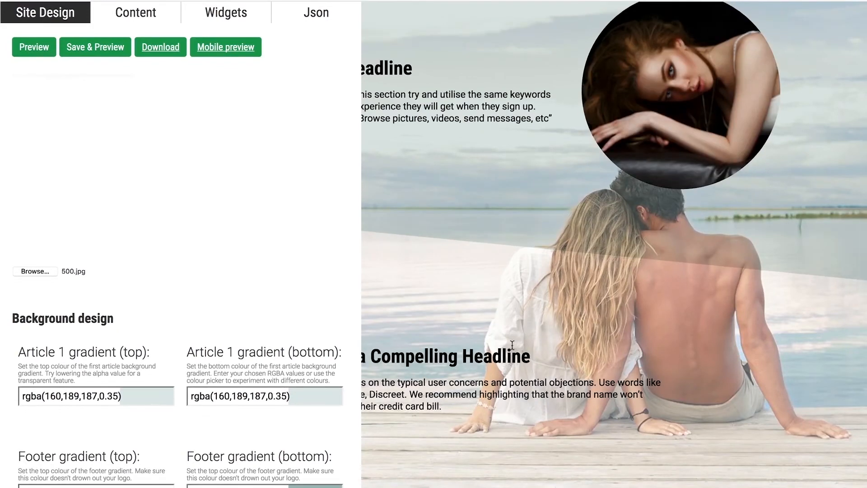
scroll(512, 344, "up", 4)
scroll(513, 345, "up", 3)
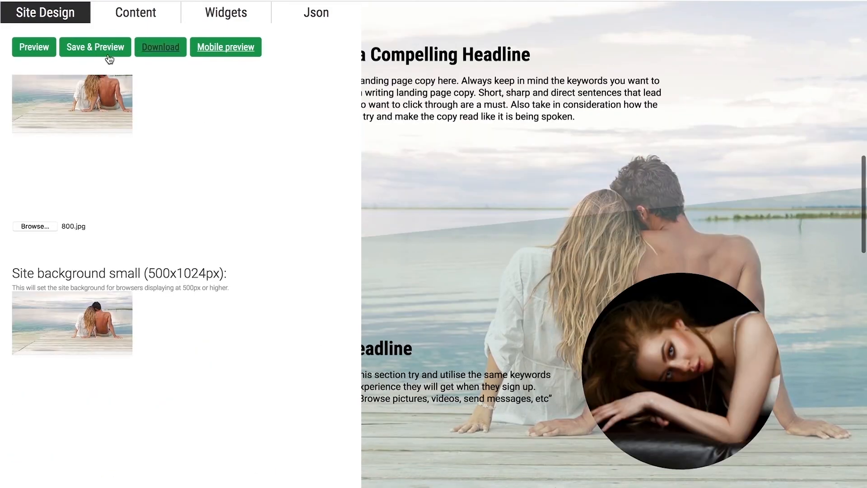
left_click(95, 47)
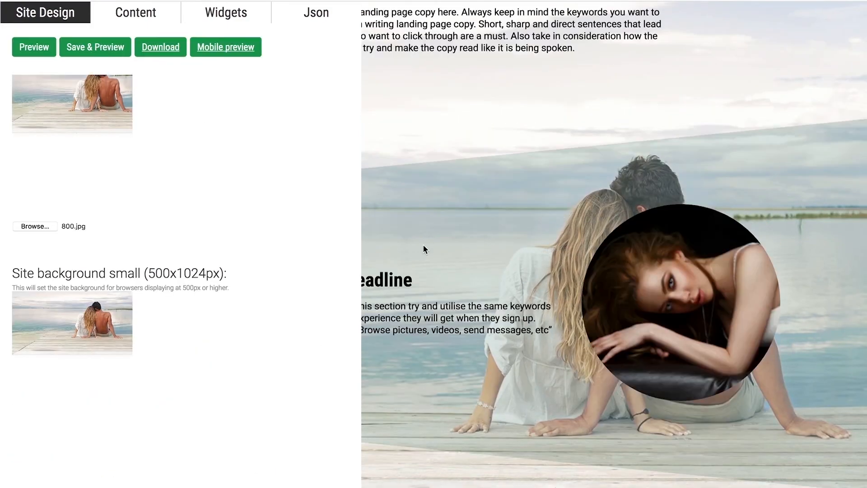
Look over the saved landing page together with its background, text and button colour settings.
scroll(423, 245, "up", 5)
scroll(269, 274, "down", 15)
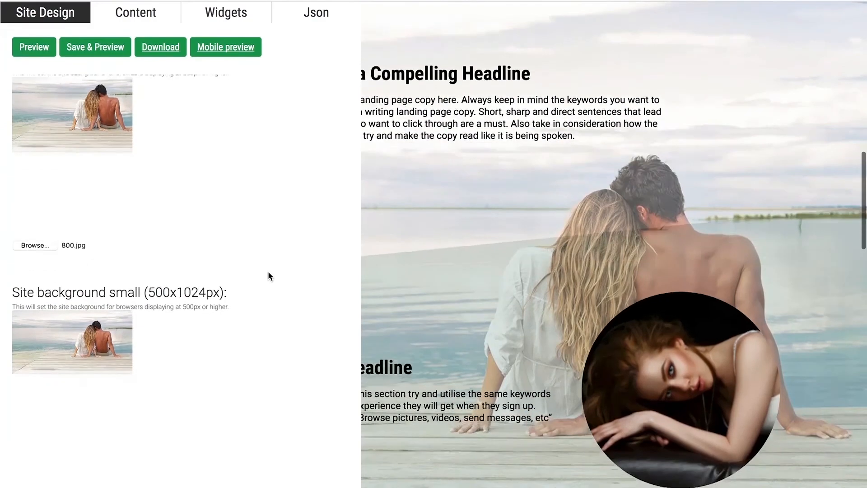
scroll(268, 276, "down", 5)
scroll(268, 276, "up", 12)
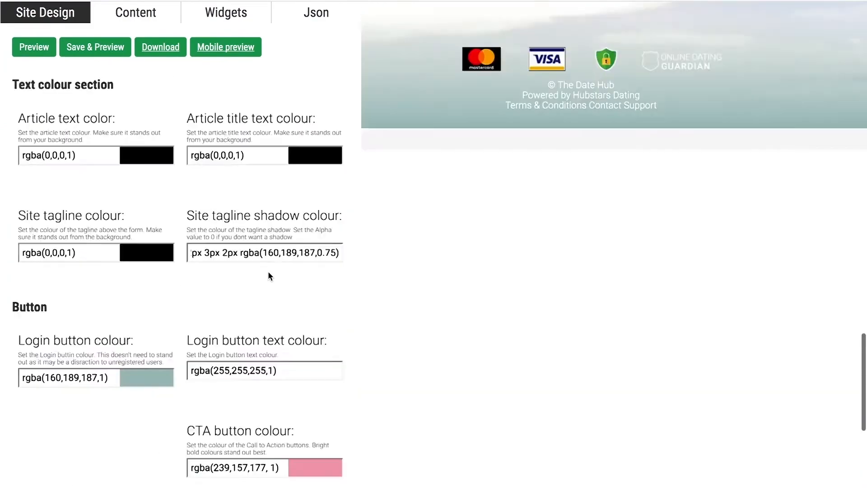
scroll(269, 273, "up", 1)
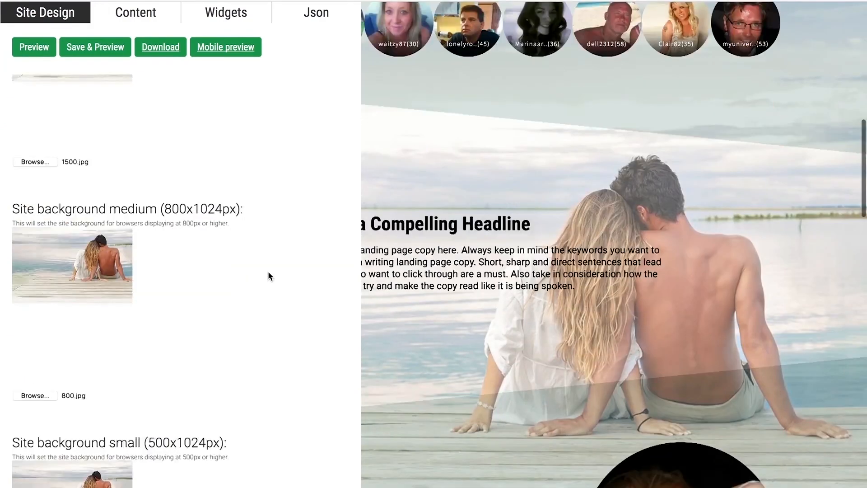